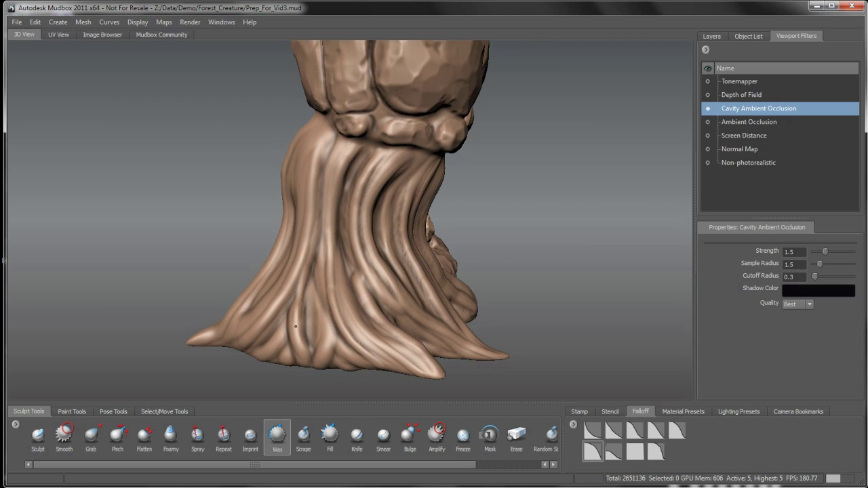
Build up root-like ridges with the Wax brush along the outer side and rear corner of the woody leg
{"action": "mouse_move", "coordinate": [311, 291]}
{"action": "left_mouse_down"}
{"action": "mouse_move", "coordinate": [311, 346]}
{"action": "mouse_move", "coordinate": [313, 305]}
{"action": "mouse_move", "coordinate": [322, 316]}
{"action": "mouse_move", "coordinate": [321, 368]}
{"action": "left_mouse_up"}
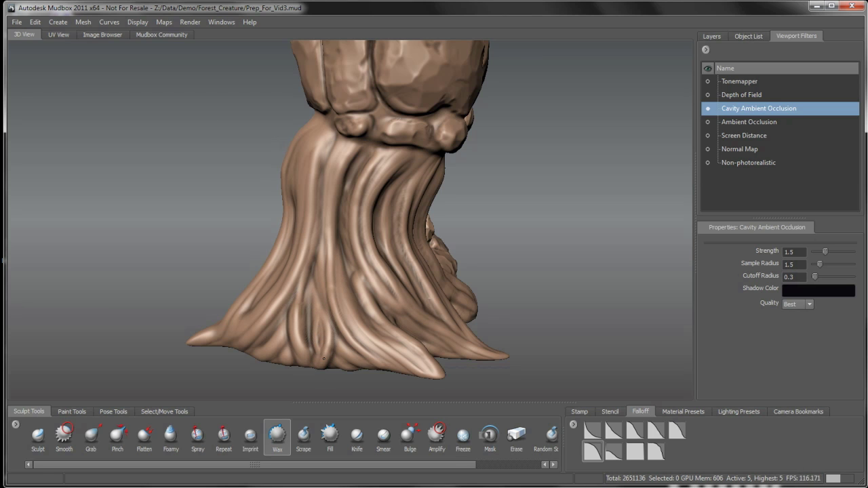
{"action": "mouse_move", "coordinate": [323, 330]}
{"action": "left_mouse_down", "text": "alt"}
{"action": "mouse_move", "coordinate": [342, 143]}
{"action": "mouse_move", "coordinate": [326, 174]}
{"action": "left_mouse_up", "text": "alt"}
{"action": "left_click_drag", "start_coordinate": [337, 144], "coordinate": [332, 251]}
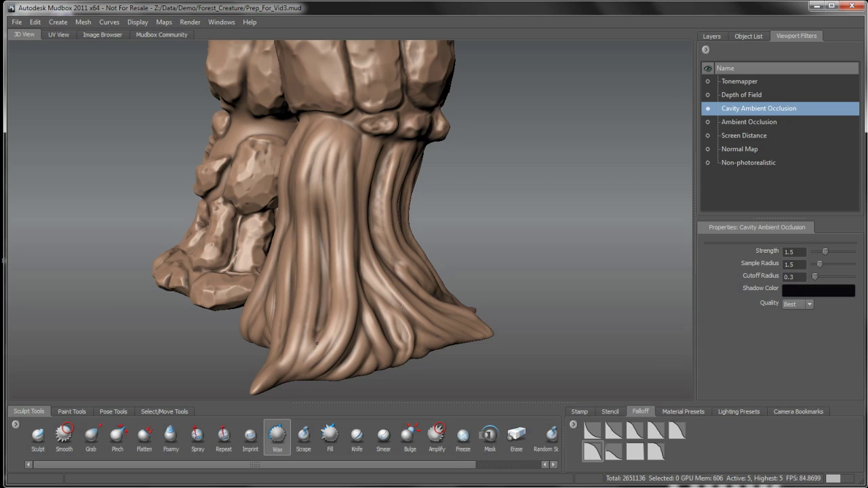
{"action": "left_click_drag", "start_coordinate": [316, 345], "coordinate": [289, 344], "text": "alt"}
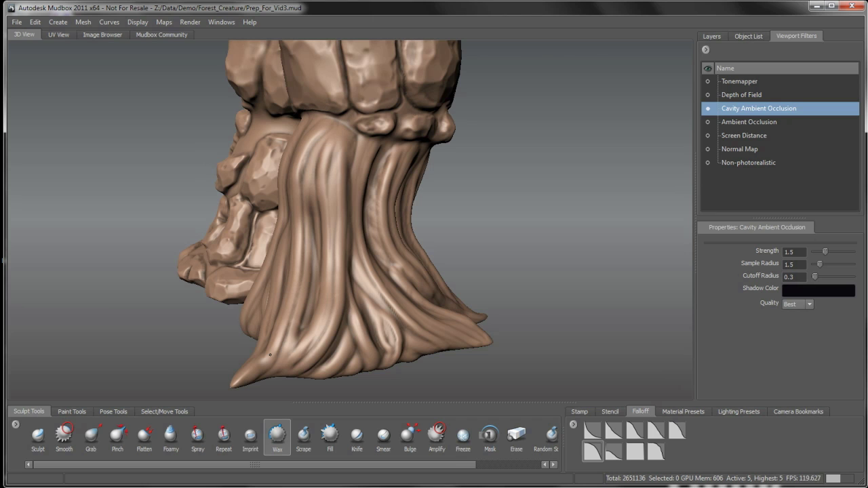
{"action": "left_click_drag", "start_coordinate": [285, 359], "coordinate": [322, 208], "text": "alt"}
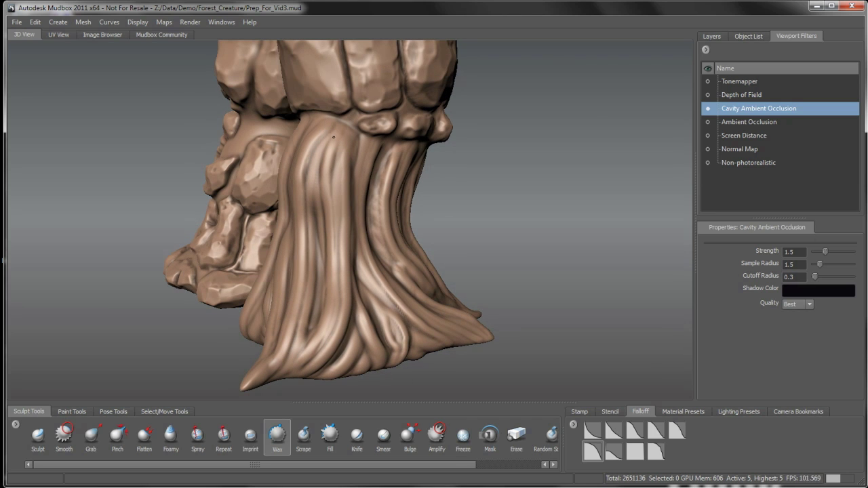
{"action": "mouse_move", "coordinate": [329, 170]}
{"action": "left_mouse_down", "text": "alt"}
{"action": "mouse_move", "coordinate": [328, 82]}
{"action": "mouse_move", "coordinate": [328, 98]}
{"action": "left_mouse_up", "text": "alt"}
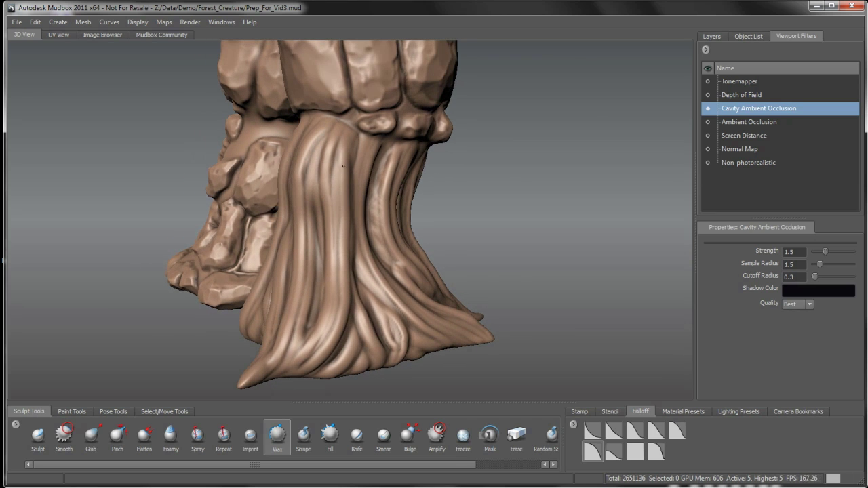
Add further waxed root strands from the ankle down to the spreading base, around the woody leg's outer side and back
{"action": "left_click_drag", "start_coordinate": [340, 251], "coordinate": [315, 252], "text": "alt"}
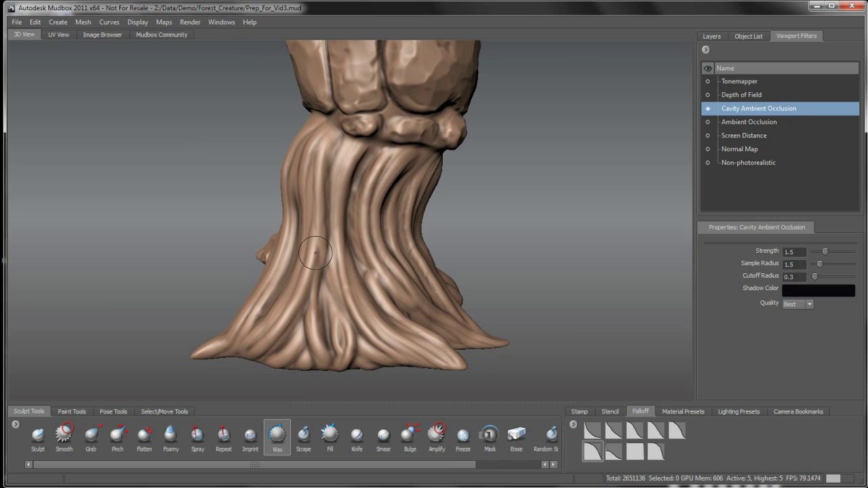
{"action": "left_click_drag", "start_coordinate": [332, 343], "coordinate": [336, 178], "text": "alt"}
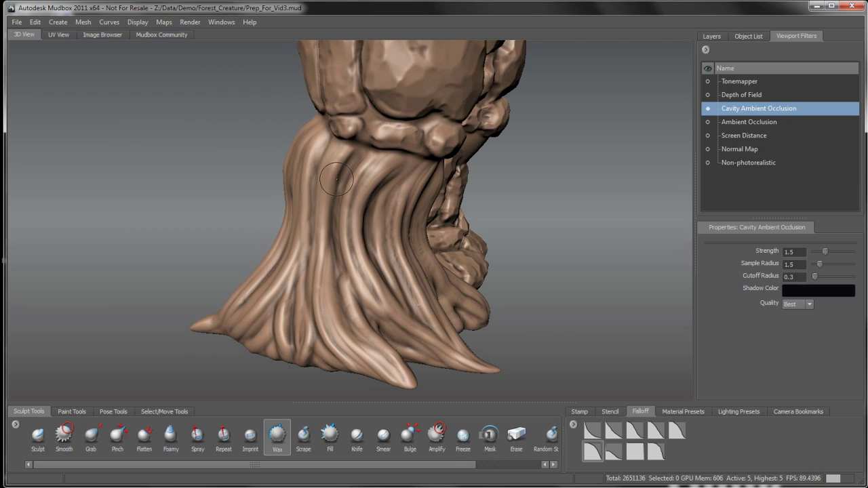
{"action": "left_click_drag", "start_coordinate": [319, 285], "coordinate": [338, 150], "text": "alt"}
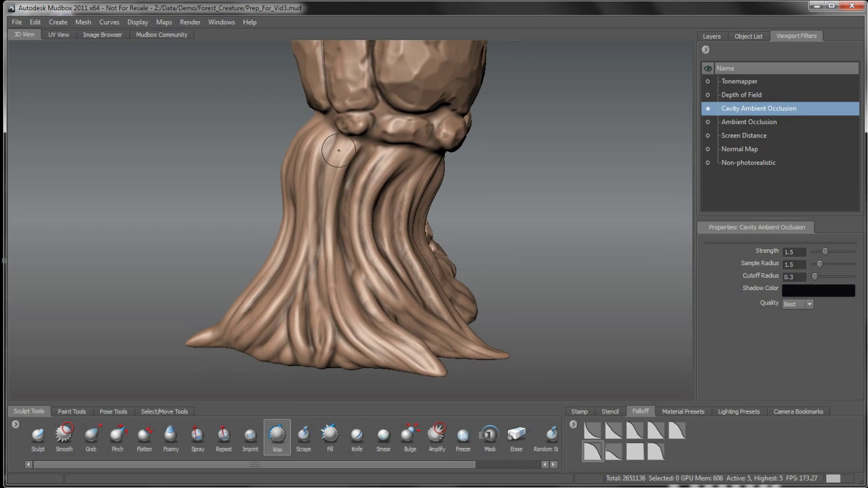
{"action": "left_click_drag", "start_coordinate": [332, 256], "coordinate": [354, 144], "text": "alt"}
{"action": "mouse_move", "coordinate": [279, 264]}
{"action": "left_mouse_down", "text": "alt"}
{"action": "mouse_move", "coordinate": [340, 135]}
{"action": "mouse_move", "coordinate": [344, 163]}
{"action": "left_mouse_up", "text": "alt"}
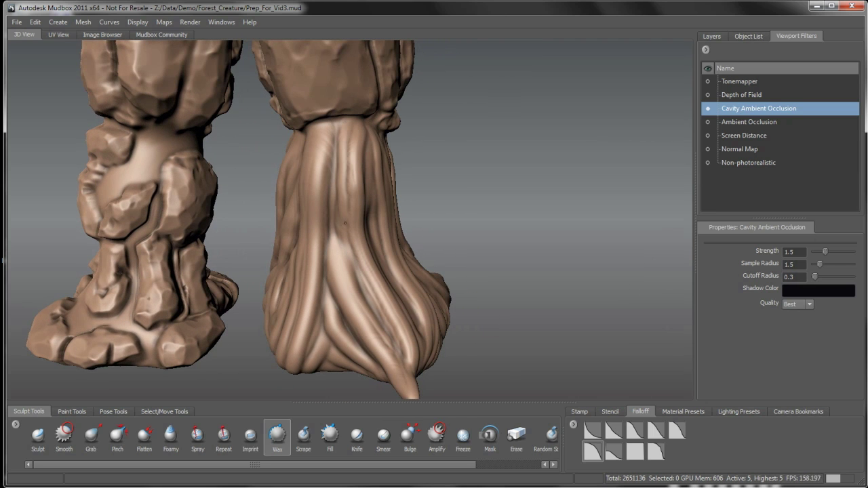
{"action": "left_click_drag", "start_coordinate": [344, 222], "coordinate": [338, 244], "text": "alt"}
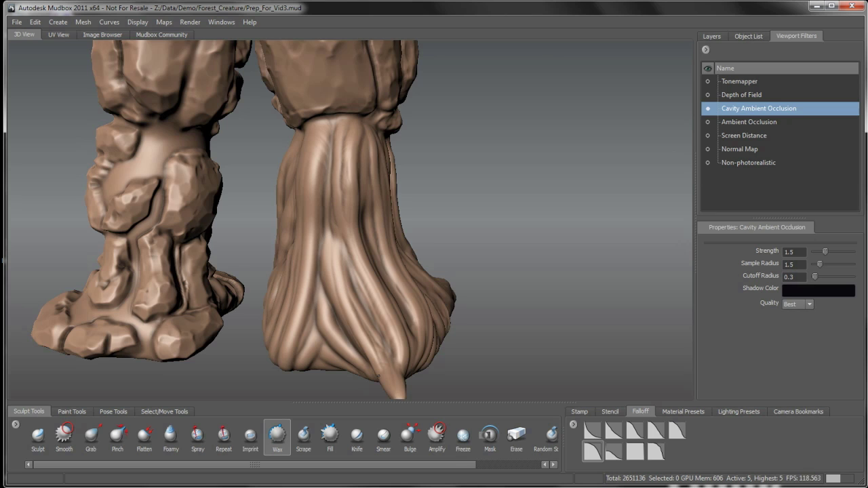
{"action": "mouse_move", "coordinate": [379, 376]}
{"action": "left_mouse_down", "text": "alt"}
{"action": "mouse_move", "coordinate": [337, 81]}
{"action": "mouse_move", "coordinate": [350, 234]}
{"action": "left_mouse_up", "text": "alt"}
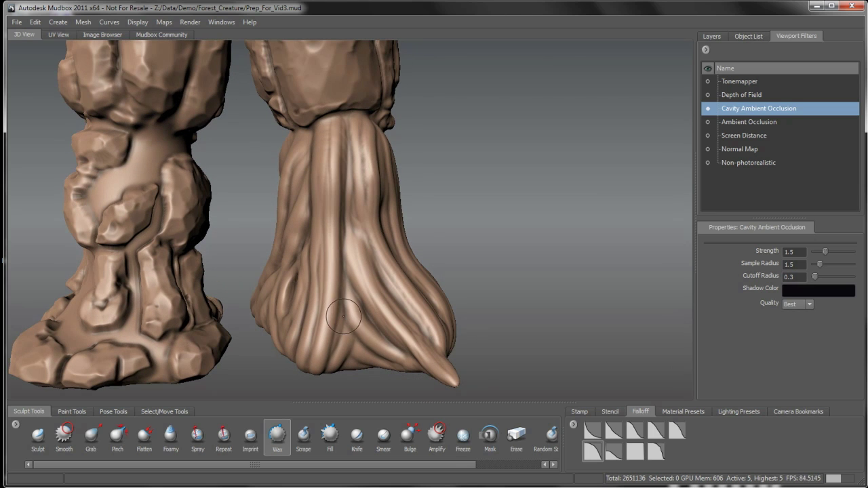
Create a new sculpt layer above Sculpt Layer 7 for additional leg detail
{"action": "mouse_move", "coordinate": [342, 312]}
{"action": "left_mouse_down", "text": "alt"}
{"action": "mouse_move", "coordinate": [394, 328]}
{"action": "mouse_move", "coordinate": [162, 283]}
{"action": "mouse_move", "coordinate": [188, 309]}
{"action": "left_mouse_up", "text": "alt"}
{"action": "middle_click_drag", "start_coordinate": [188, 309], "coordinate": [101, 316], "text": "alt"}
{"action": "left_click_drag", "start_coordinate": [102, 315], "coordinate": [156, 321], "text": "alt"}
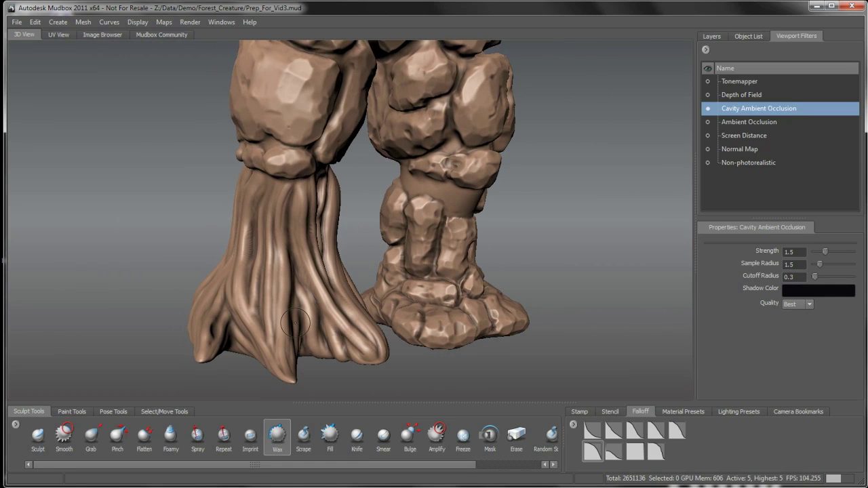
{"action": "mouse_move", "coordinate": [374, 368]}
{"action": "left_mouse_down", "text": "alt"}
{"action": "mouse_move", "coordinate": [316, 365]}
{"action": "mouse_move", "coordinate": [289, 298]}
{"action": "left_mouse_up", "text": "alt"}
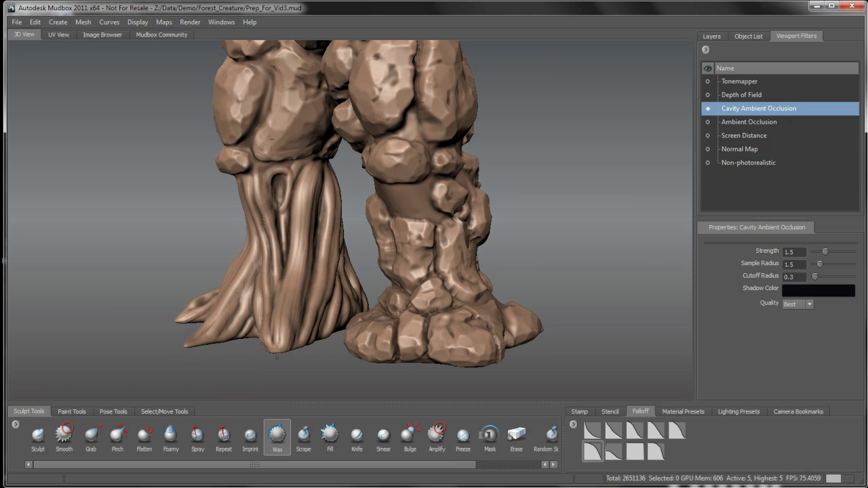
{"action": "mouse_move", "coordinate": [284, 333]}
{"action": "left_mouse_down", "text": "alt"}
{"action": "mouse_move", "coordinate": [286, 305]}
{"action": "mouse_move", "coordinate": [279, 328]}
{"action": "mouse_move", "coordinate": [291, 335]}
{"action": "mouse_move", "coordinate": [327, 293]}
{"action": "mouse_move", "coordinate": [346, 305]}
{"action": "mouse_move", "coordinate": [349, 321]}
{"action": "left_mouse_up", "text": "alt"}
{"action": "middle_click_drag", "start_coordinate": [350, 321], "coordinate": [371, 321], "text": "alt"}
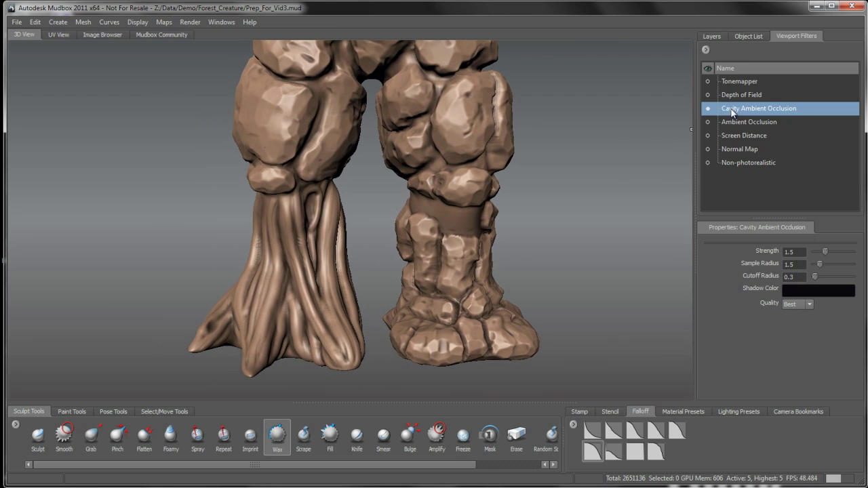
{"action": "left_click", "coordinate": [711, 36]}
{"action": "left_click", "coordinate": [705, 64]}
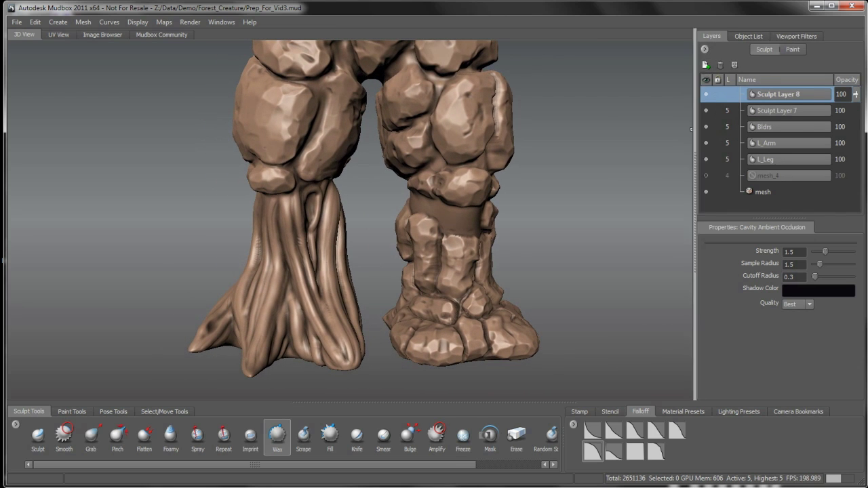
Set the Wax brush strength to 22.4
{"action": "left_click_drag", "start_coordinate": [331, 291], "coordinate": [317, 307], "text": "alt"}
{"action": "middle_click_drag", "start_coordinate": [317, 305], "coordinate": [330, 293], "text": "alt"}
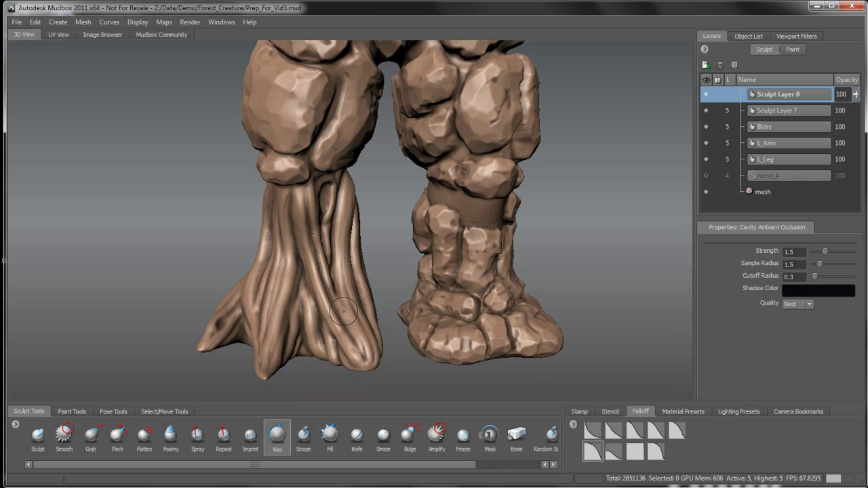
{"action": "right_click_drag", "start_coordinate": [333, 278], "coordinate": [340, 300], "text": "alt"}
{"action": "left_click_drag", "start_coordinate": [381, 344], "coordinate": [393, 349], "text": "alt"}
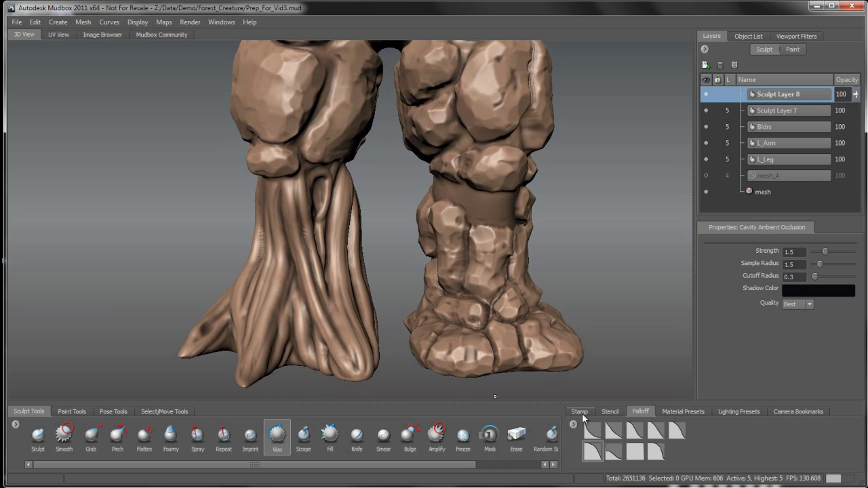
{"action": "left_click_drag", "start_coordinate": [321, 307], "coordinate": [306, 301], "text": "alt"}
{"action": "right_click_drag", "start_coordinate": [307, 301], "coordinate": [328, 316], "text": "alt"}
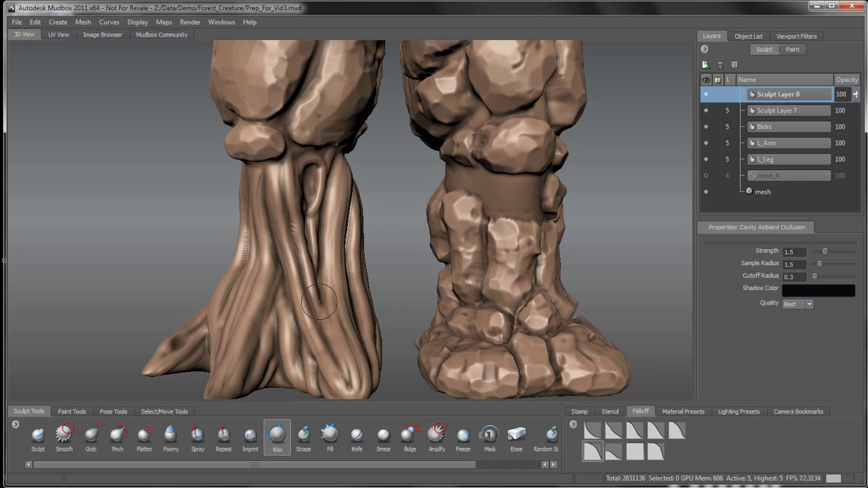
{"action": "mouse_move", "coordinate": [328, 315]}
{"action": "left_mouse_down", "text": "alt"}
{"action": "mouse_move", "coordinate": [336, 306]}
{"action": "mouse_move", "coordinate": [338, 312]}
{"action": "left_mouse_up", "text": "alt"}
{"action": "left_click", "coordinate": [277, 436]}
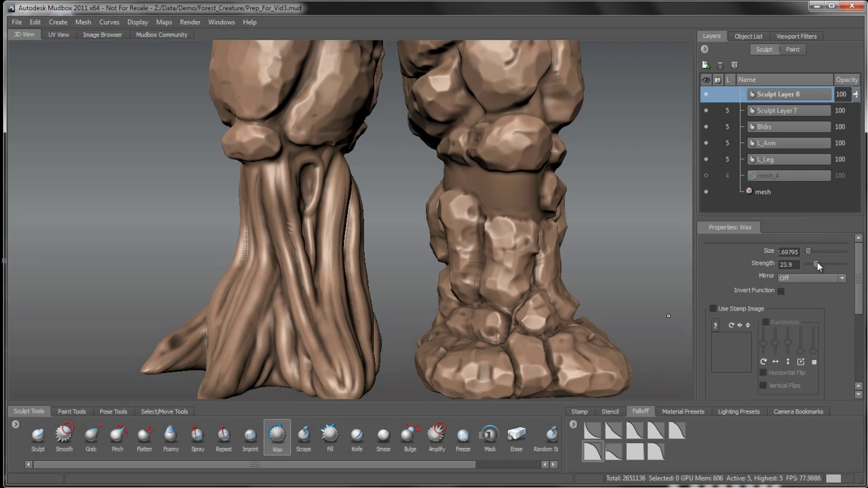
{"action": "left_click_drag", "start_coordinate": [817, 264], "coordinate": [815, 264]}
Sculpt small knobs with the Wax brush midway down the inner front root strands of the woody leg
{"action": "left_click_drag", "start_coordinate": [332, 314], "coordinate": [308, 324], "text": "alt"}
{"action": "middle_click_drag", "start_coordinate": [308, 324], "coordinate": [312, 290], "text": "alt"}
{"action": "mouse_move", "coordinate": [312, 290]}
{"action": "left_mouse_down", "text": "alt"}
{"action": "mouse_move", "coordinate": [339, 291]}
{"action": "mouse_move", "coordinate": [327, 224]}
{"action": "left_mouse_up", "text": "alt"}
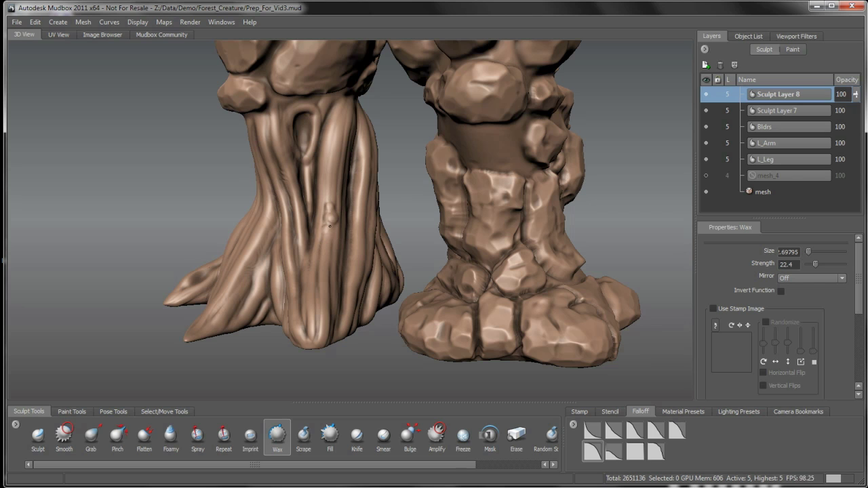
{"action": "left_click_drag", "start_coordinate": [328, 222], "coordinate": [329, 258], "text": "alt"}
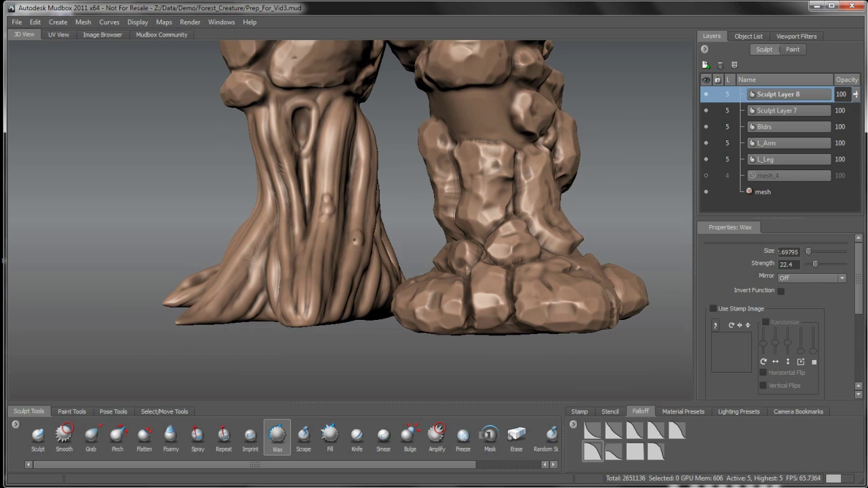
{"action": "left_click_drag", "start_coordinate": [357, 241], "coordinate": [353, 254], "text": "alt"}
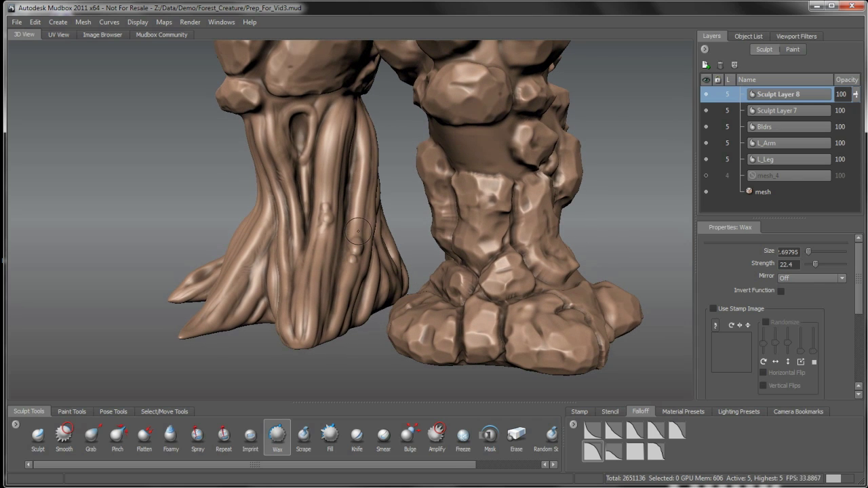
{"action": "left_click_drag", "start_coordinate": [359, 221], "coordinate": [336, 207], "text": "alt"}
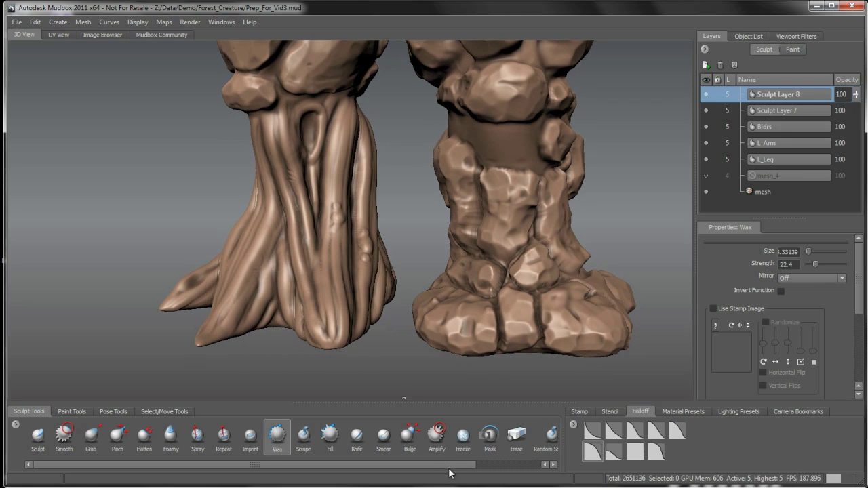
Switch to the Bulge brush, undo the trial bump on the upper root strand, and lower the brush strength
{"action": "left_click", "coordinate": [410, 435]}
{"action": "left_click_drag", "start_coordinate": [298, 241], "coordinate": [329, 182], "text": "alt"}
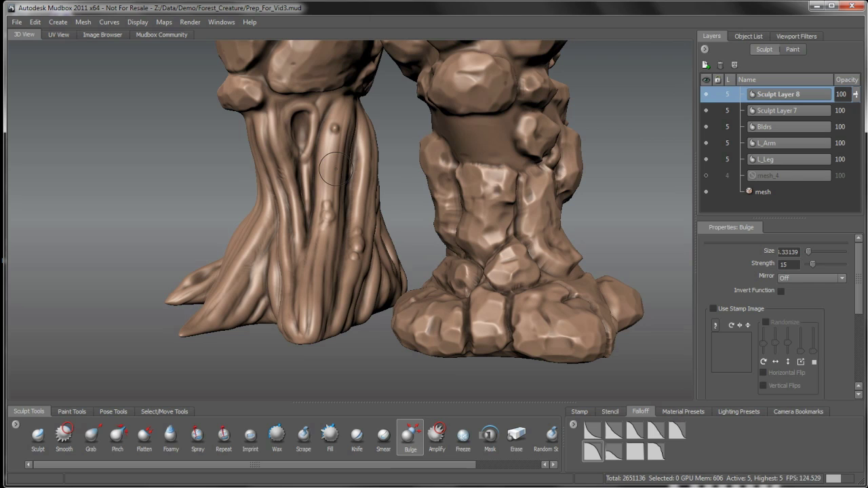
{"action": "key", "text": "ctrl+z"}
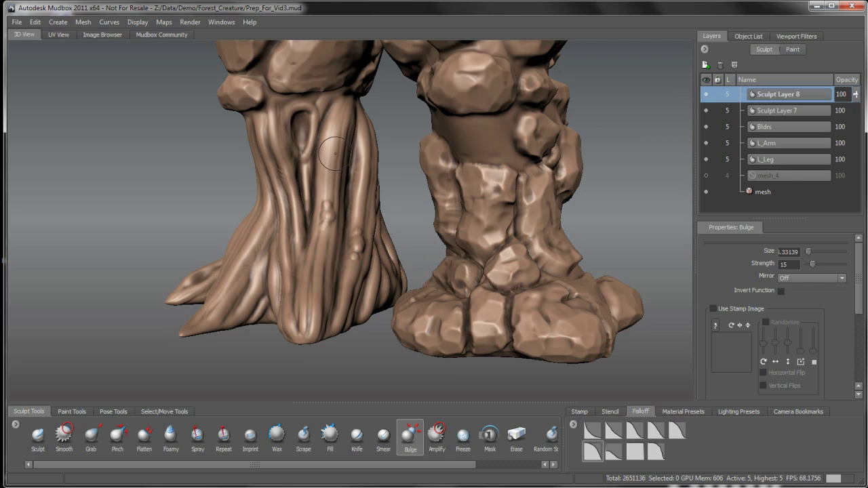
{"action": "key", "text": "m"}
{"action": "left_click_drag", "start_coordinate": [334, 146], "coordinate": [335, 170]}
{"action": "left_click_drag", "start_coordinate": [335, 103], "coordinate": [330, 114]}
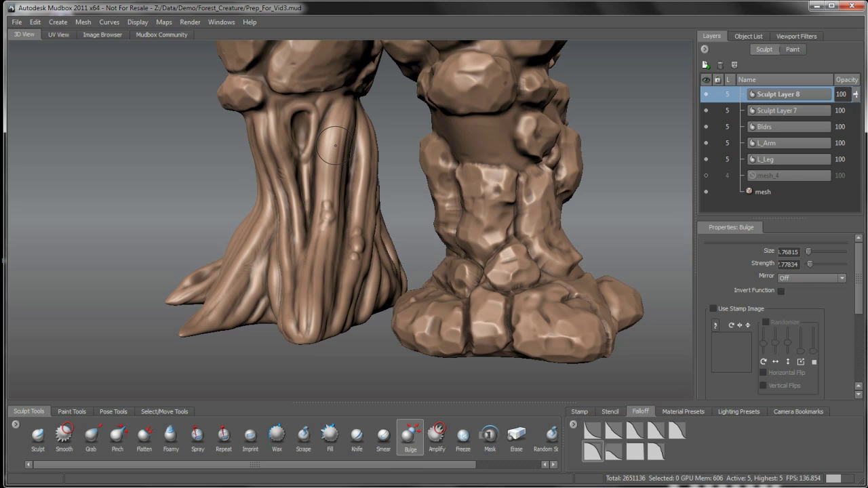
{"action": "left_click", "coordinate": [590, 453]}
Bulge small knobs onto the front root strands of the woody leg
{"action": "left_click_drag", "start_coordinate": [307, 227], "coordinate": [287, 217], "text": "alt"}
{"action": "left_click", "coordinate": [290, 221]}
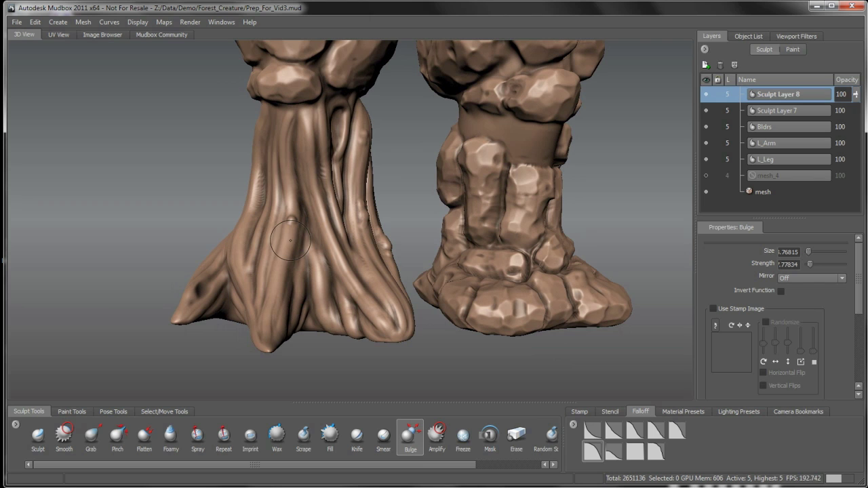
{"action": "left_click_drag", "start_coordinate": [287, 254], "coordinate": [296, 260], "text": "alt"}
{"action": "mouse_move", "coordinate": [378, 282]}
{"action": "left_mouse_down", "text": "alt"}
{"action": "mouse_move", "coordinate": [342, 256]}
{"action": "mouse_move", "coordinate": [343, 281]}
{"action": "mouse_move", "coordinate": [359, 291]}
{"action": "left_mouse_up", "text": "alt"}
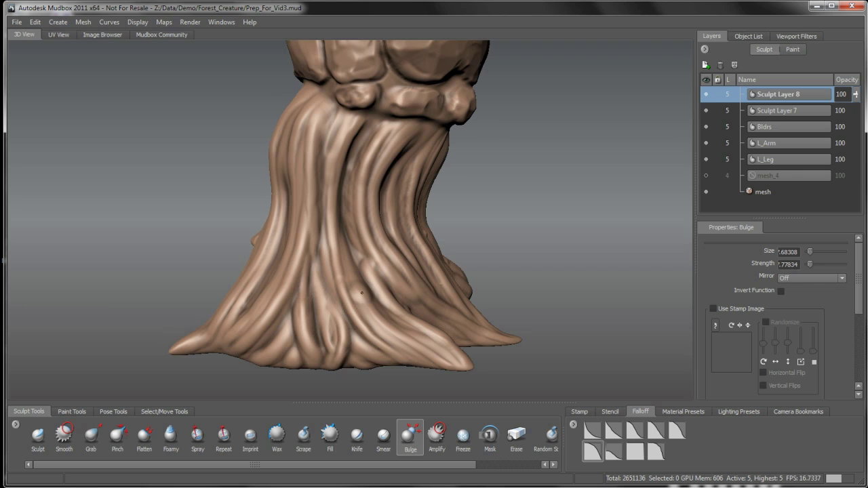
Bulge more knobs at varied brush sizes around the back, sides and spreading root tips of the woody leg
{"action": "left_click_drag", "start_coordinate": [363, 250], "coordinate": [362, 142], "text": "alt"}
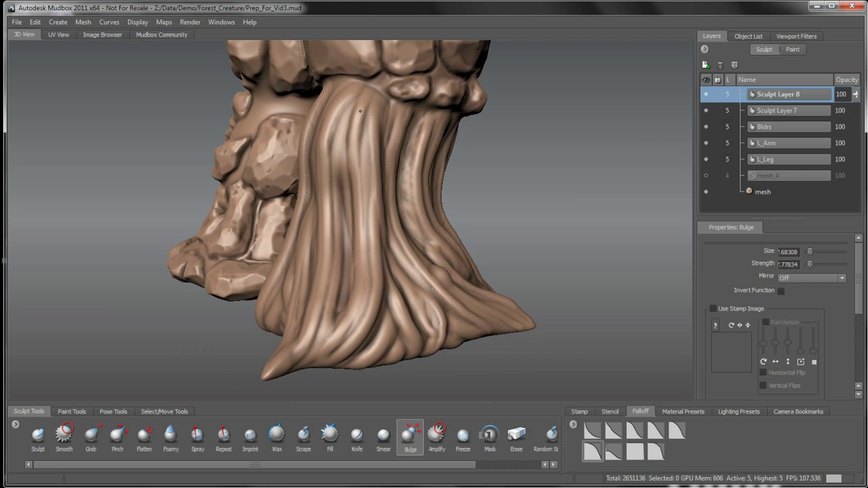
{"action": "left_click_drag", "start_coordinate": [349, 184], "coordinate": [376, 264], "text": "alt"}
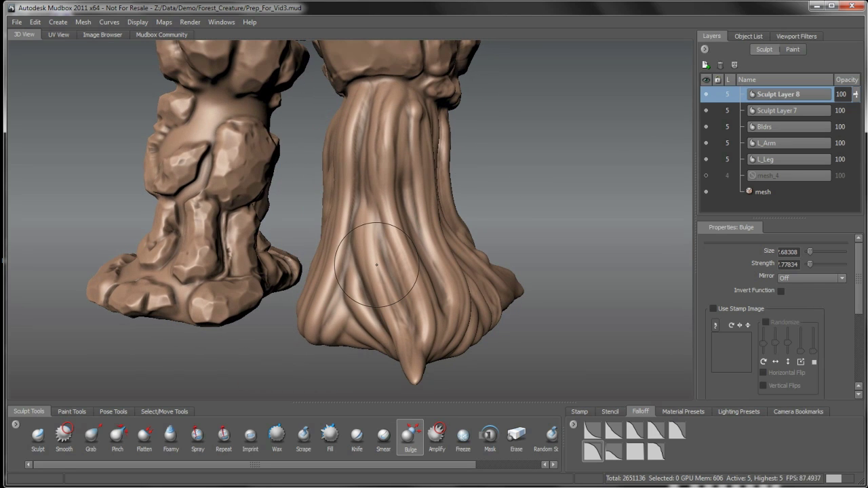
{"action": "left_click", "coordinate": [366, 234]}
{"action": "left_click_drag", "start_coordinate": [366, 234], "coordinate": [391, 227], "text": "alt"}
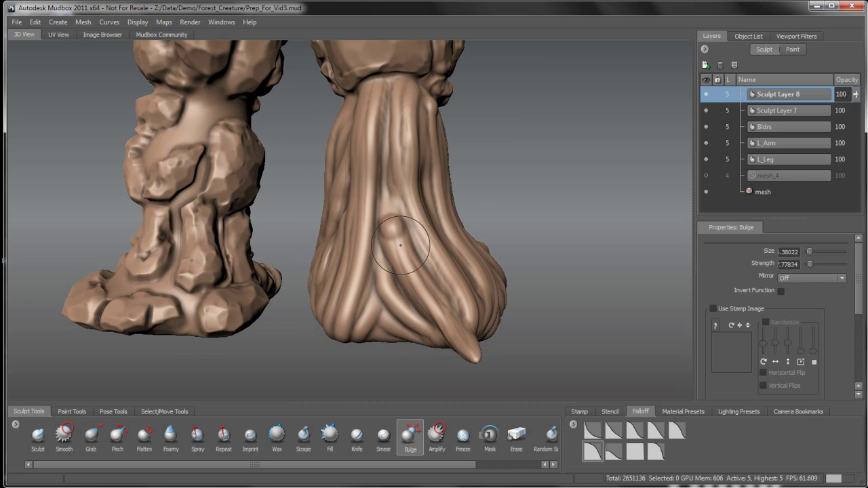
{"action": "mouse_move", "coordinate": [397, 268]}
{"action": "left_mouse_down", "text": "alt"}
{"action": "mouse_move", "coordinate": [402, 259]}
{"action": "mouse_move", "coordinate": [447, 298]}
{"action": "mouse_move", "coordinate": [498, 322]}
{"action": "mouse_move", "coordinate": [306, 330]}
{"action": "mouse_move", "coordinate": [216, 305]}
{"action": "mouse_move", "coordinate": [313, 339]}
{"action": "mouse_move", "coordinate": [383, 298]}
{"action": "mouse_move", "coordinate": [400, 271]}
{"action": "mouse_move", "coordinate": [380, 203]}
{"action": "left_mouse_up", "text": "alt"}
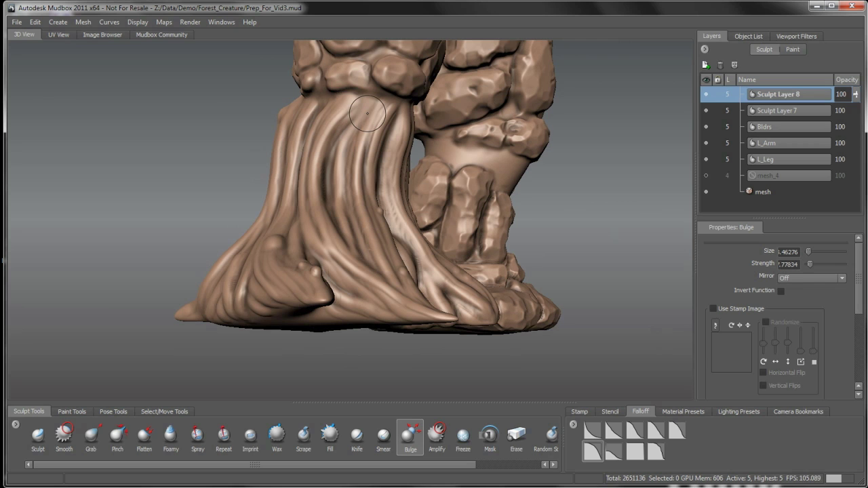
{"action": "mouse_move", "coordinate": [363, 110]}
{"action": "left_mouse_down", "text": "alt"}
{"action": "mouse_move", "coordinate": [333, 201]}
{"action": "mouse_move", "coordinate": [344, 240]}
{"action": "mouse_move", "coordinate": [357, 239]}
{"action": "mouse_move", "coordinate": [368, 257]}
{"action": "mouse_move", "coordinate": [355, 295]}
{"action": "left_mouse_up", "text": "alt"}
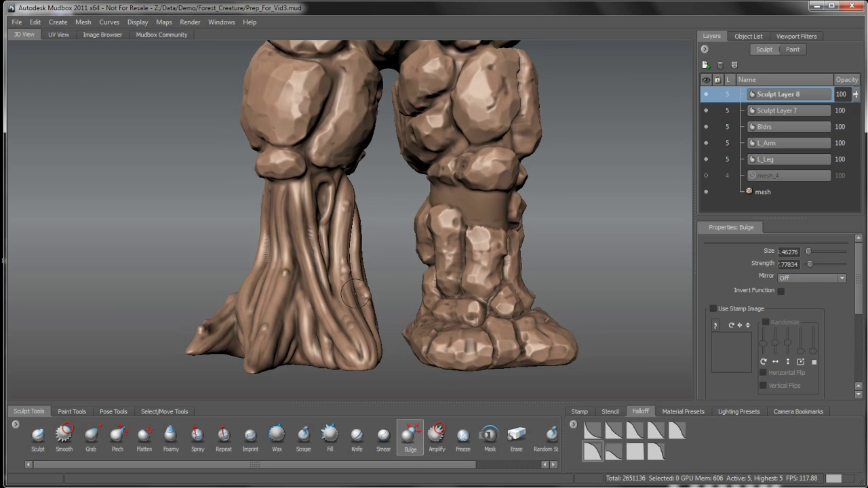
Rename the sculpt layer Sculpt Layer 8 as Knobs
{"action": "double_click", "coordinate": [776, 96]}
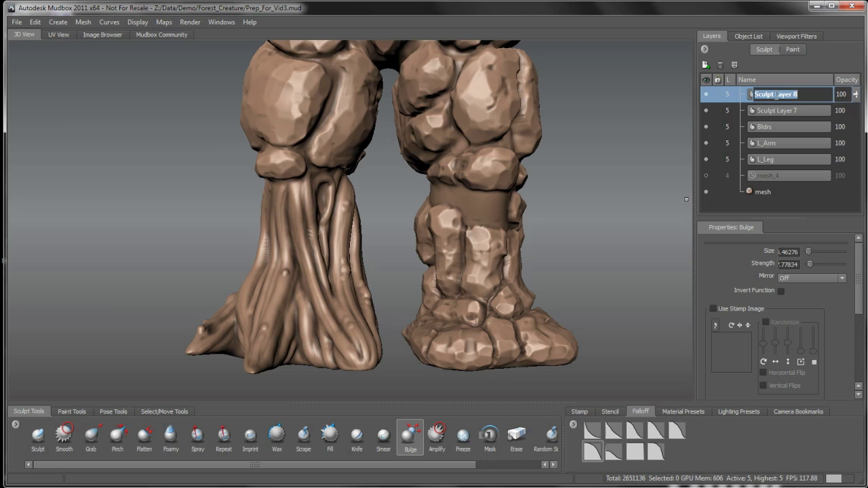
{"action": "type", "text": "Knobs"}
{"action": "key", "text": "Return"}
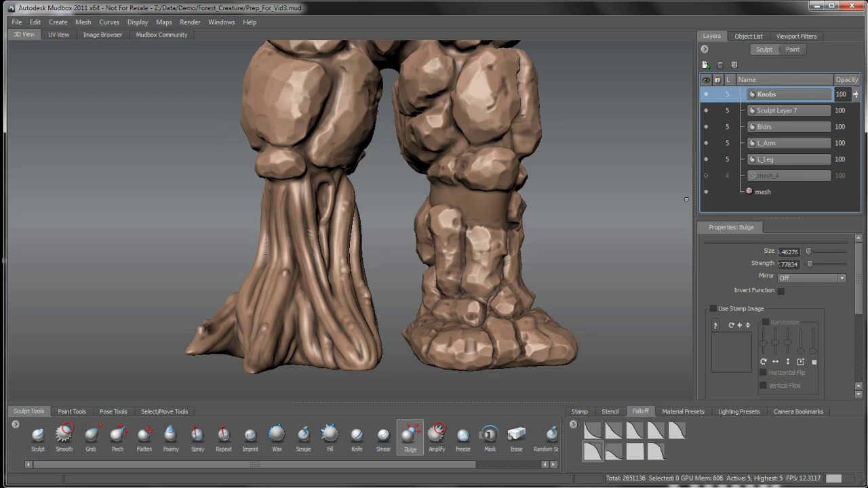
Rename the sculpt layer Sculpt Layer 7 as Lwr_R_Leg
{"action": "double_click", "coordinate": [775, 109]}
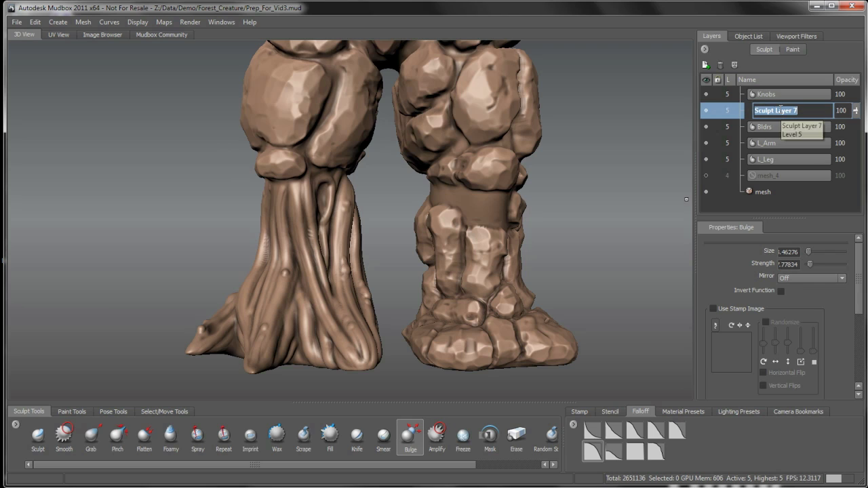
{"action": "type", "text": "Lwr_R"}
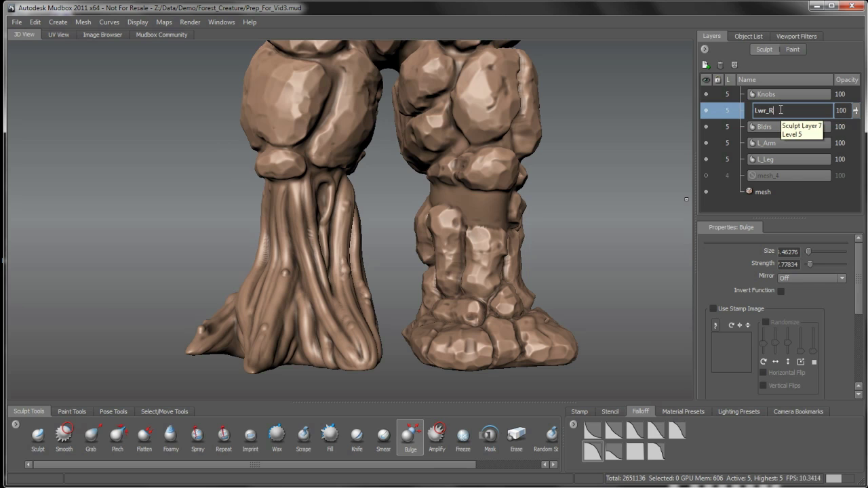
{"action": "type", "text": "_Leg"}
{"action": "key", "text": "Return"}
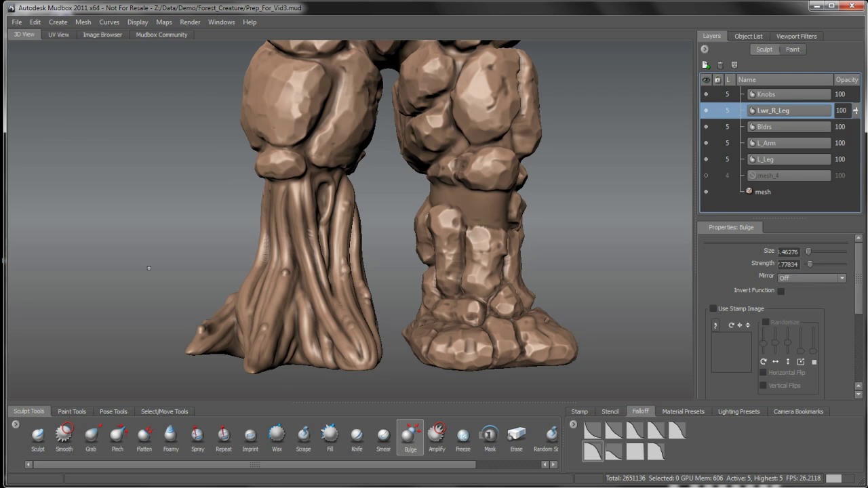
Build up the upper ends of the woody leg's root strands with the Wax brush where they meet the boulders, all around the leg
{"action": "mouse_move", "coordinate": [286, 261]}
{"action": "left_mouse_down", "text": "alt"}
{"action": "mouse_move", "coordinate": [293, 251]}
{"action": "mouse_move", "coordinate": [316, 262]}
{"action": "mouse_move", "coordinate": [329, 255]}
{"action": "left_mouse_up", "text": "alt"}
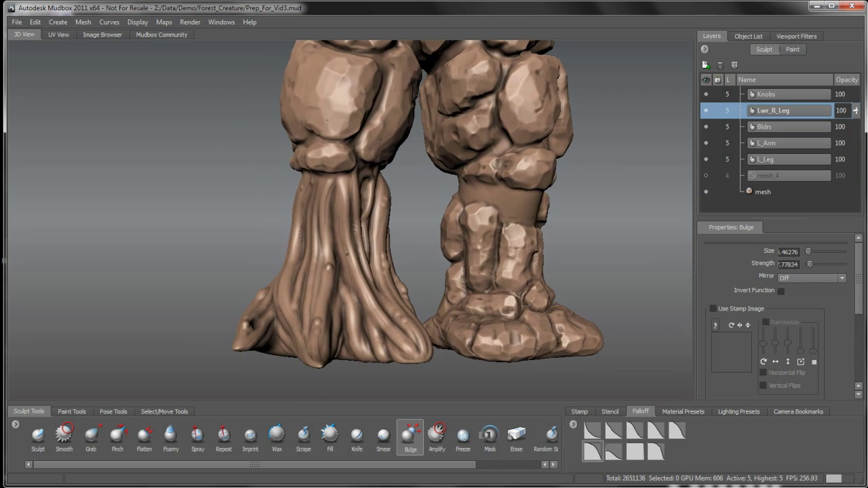
{"action": "right_click_drag", "start_coordinate": [329, 255], "coordinate": [341, 244], "text": "alt"}
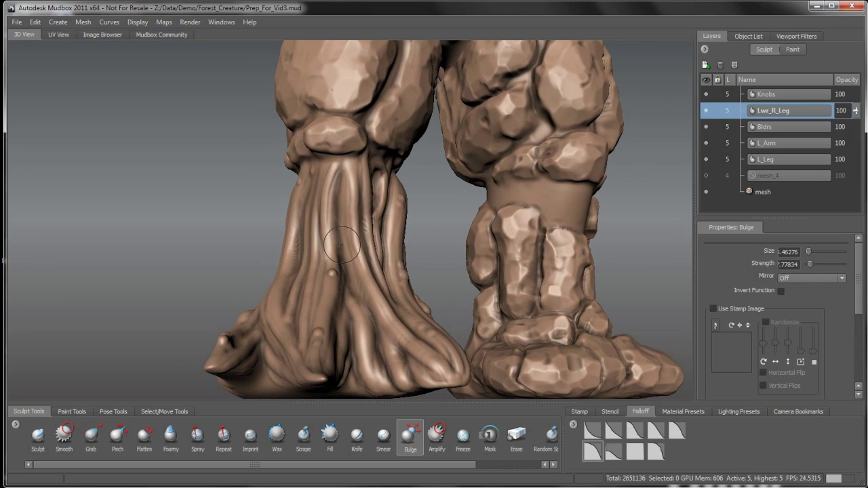
{"action": "left_click", "coordinate": [276, 435]}
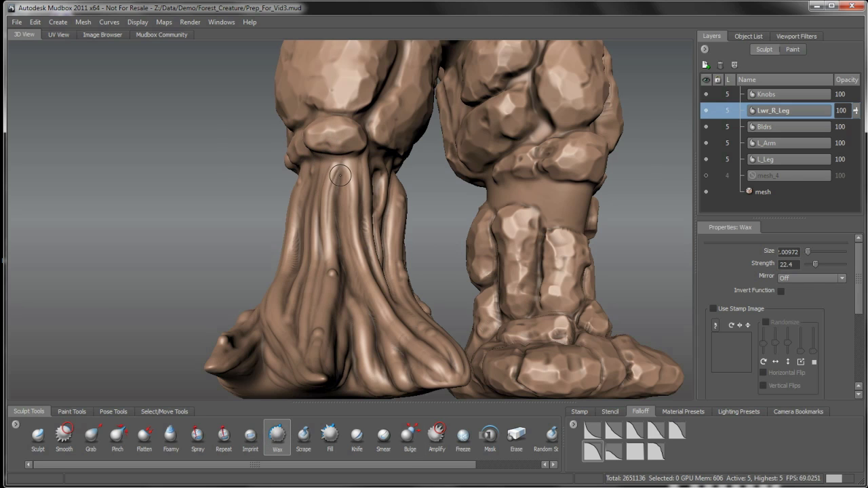
{"action": "left_click_drag", "start_coordinate": [340, 175], "coordinate": [346, 168], "text": "alt"}
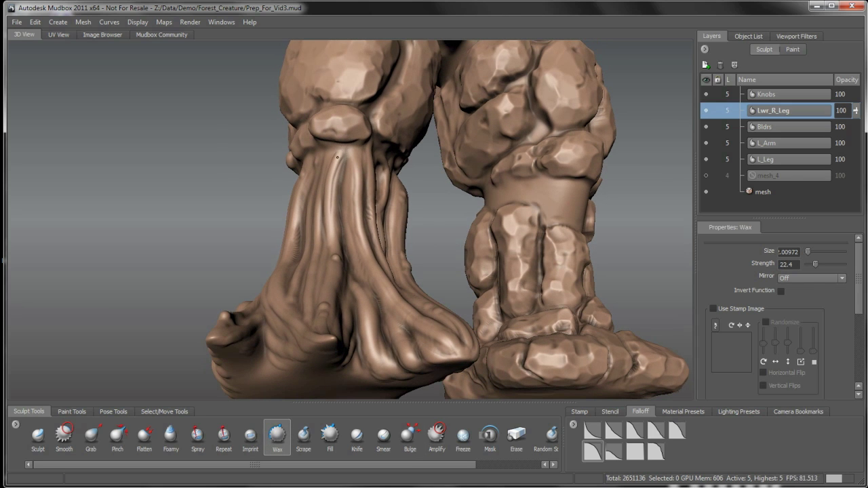
{"action": "mouse_move", "coordinate": [326, 185]}
{"action": "left_mouse_down", "text": "alt"}
{"action": "mouse_move", "coordinate": [350, 191]}
{"action": "mouse_move", "coordinate": [363, 175]}
{"action": "mouse_move", "coordinate": [360, 155]}
{"action": "mouse_move", "coordinate": [351, 165]}
{"action": "left_mouse_up", "text": "alt"}
{"action": "key", "text": "b"}
{"action": "key", "text": "ctrl+z"}
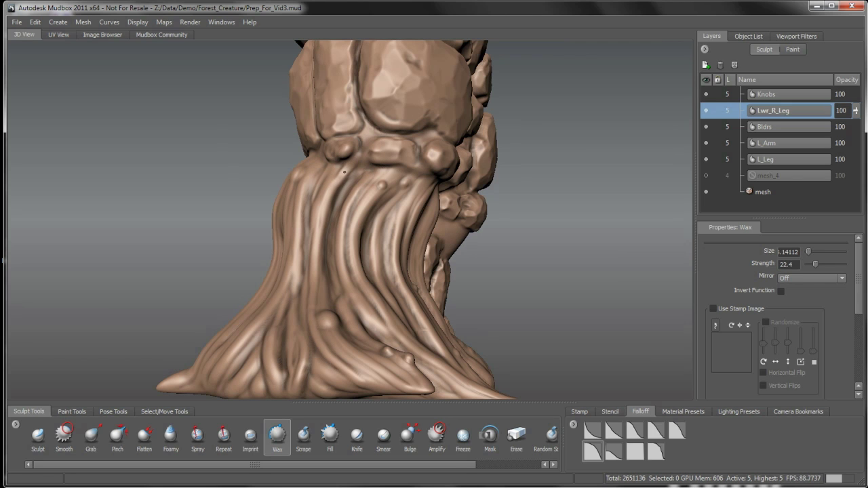
{"action": "mouse_move", "coordinate": [341, 198]}
{"action": "left_mouse_down", "text": "alt"}
{"action": "mouse_move", "coordinate": [356, 172]}
{"action": "mouse_move", "coordinate": [370, 204]}
{"action": "mouse_move", "coordinate": [328, 183]}
{"action": "left_mouse_up", "text": "alt"}
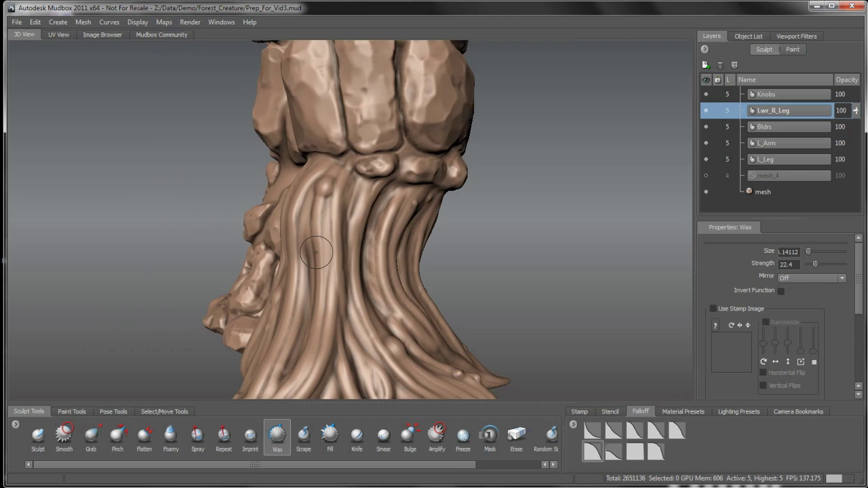
{"action": "mouse_move", "coordinate": [309, 251]}
{"action": "left_mouse_down", "text": "alt"}
{"action": "mouse_move", "coordinate": [316, 313]}
{"action": "mouse_move", "coordinate": [307, 282]}
{"action": "mouse_move", "coordinate": [311, 172]}
{"action": "mouse_move", "coordinate": [350, 149]}
{"action": "left_mouse_up", "text": "alt"}
{"action": "mouse_move", "coordinate": [353, 183]}
{"action": "left_mouse_down", "text": "alt"}
{"action": "mouse_move", "coordinate": [369, 163]}
{"action": "mouse_move", "coordinate": [360, 181]}
{"action": "mouse_move", "coordinate": [347, 179]}
{"action": "left_mouse_up", "text": "alt"}
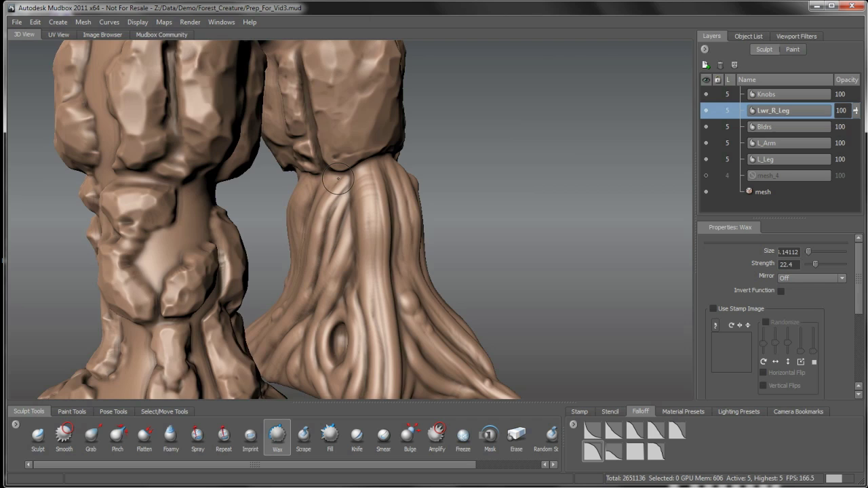
{"action": "mouse_move", "coordinate": [338, 178]}
{"action": "left_mouse_down", "text": "alt"}
{"action": "mouse_move", "coordinate": [341, 172]}
{"action": "mouse_move", "coordinate": [334, 189]}
{"action": "mouse_move", "coordinate": [366, 173]}
{"action": "mouse_move", "coordinate": [349, 171]}
{"action": "mouse_move", "coordinate": [314, 207]}
{"action": "mouse_move", "coordinate": [218, 234]}
{"action": "mouse_move", "coordinate": [360, 219]}
{"action": "left_mouse_up", "text": "alt"}
Examine the legs, torso and arms for bare areas between the boulders, ending at the smooth band below the rocky leg's knee
{"action": "middle_click_drag", "start_coordinate": [360, 219], "coordinate": [361, 226], "text": "alt"}
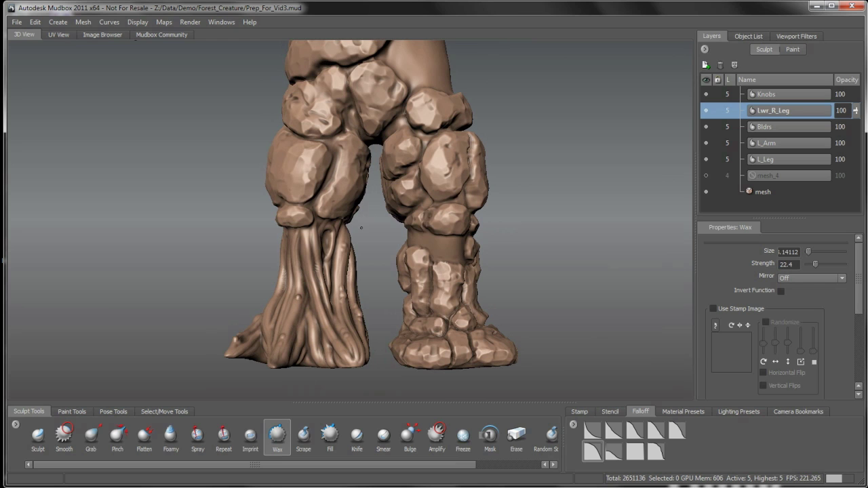
{"action": "middle_click_drag", "start_coordinate": [429, 57], "coordinate": [445, 175], "text": "alt"}
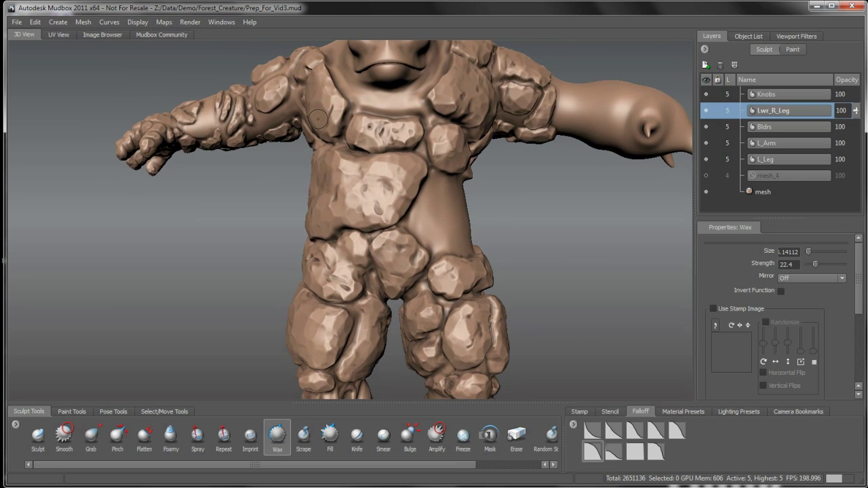
{"action": "left_click_drag", "start_coordinate": [318, 118], "coordinate": [249, 106], "text": "alt"}
{"action": "middle_click_drag", "start_coordinate": [421, 221], "coordinate": [383, 49], "text": "alt"}
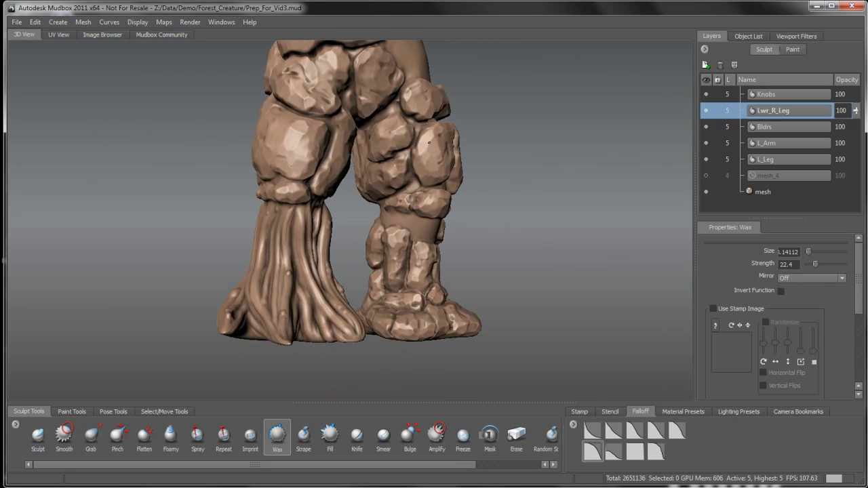
{"action": "left_click_drag", "start_coordinate": [435, 215], "coordinate": [381, 219], "text": "alt"}
{"action": "right_click_drag", "start_coordinate": [405, 224], "coordinate": [426, 237], "text": "alt"}
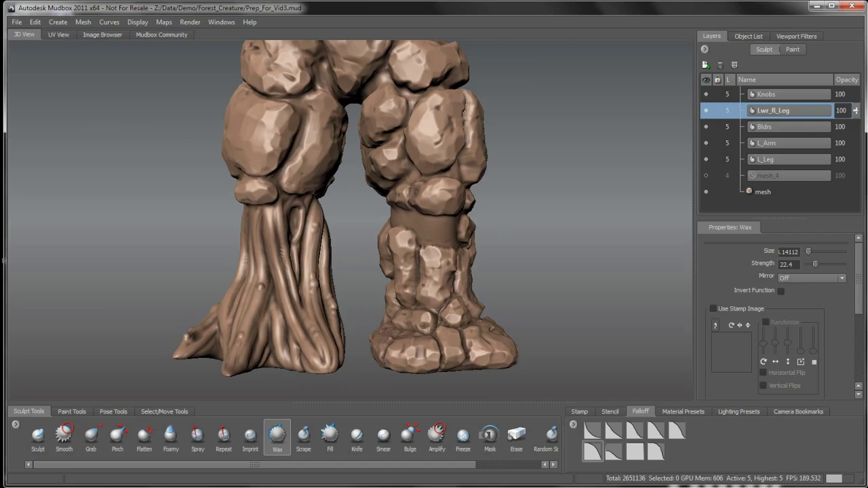
{"action": "left_click_drag", "start_coordinate": [419, 239], "coordinate": [445, 244], "text": "alt"}
{"action": "right_click_drag", "start_coordinate": [428, 254], "coordinate": [449, 279], "text": "alt"}
{"action": "mouse_move", "coordinate": [441, 284]}
{"action": "left_mouse_down", "text": "alt"}
{"action": "mouse_move", "coordinate": [461, 290]}
{"action": "mouse_move", "coordinate": [468, 211]}
{"action": "left_mouse_up", "text": "alt"}
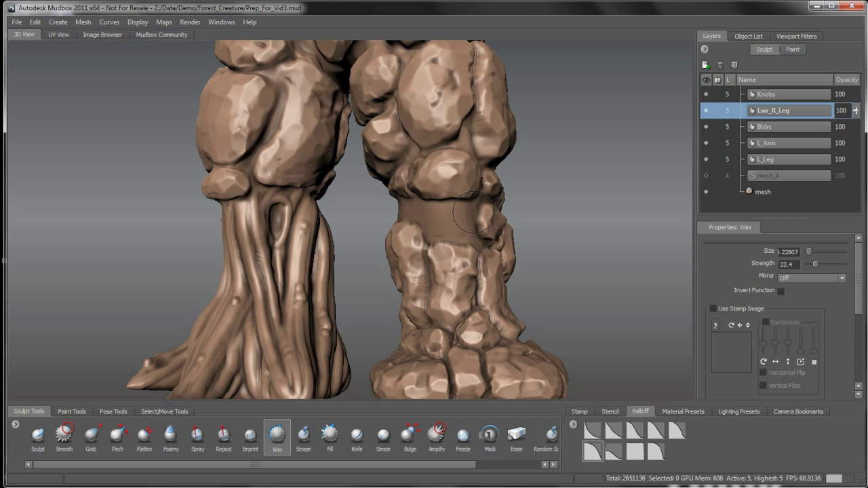
Add a new sculpt layer and wax vine-like strands around the smooth band below the rocky leg's knee
{"action": "left_click", "coordinate": [705, 65]}
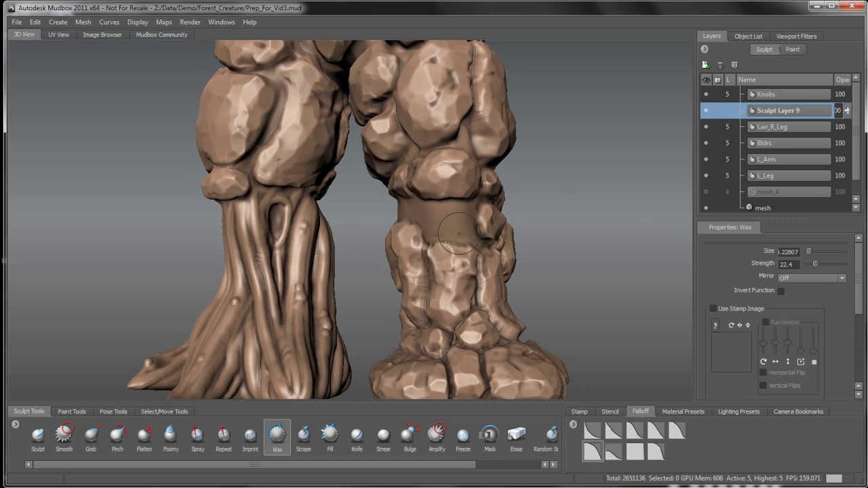
{"action": "mouse_move", "coordinate": [403, 223]}
{"action": "left_mouse_down", "text": "alt"}
{"action": "mouse_move", "coordinate": [457, 222]}
{"action": "mouse_move", "coordinate": [440, 239]}
{"action": "left_mouse_up", "text": "alt"}
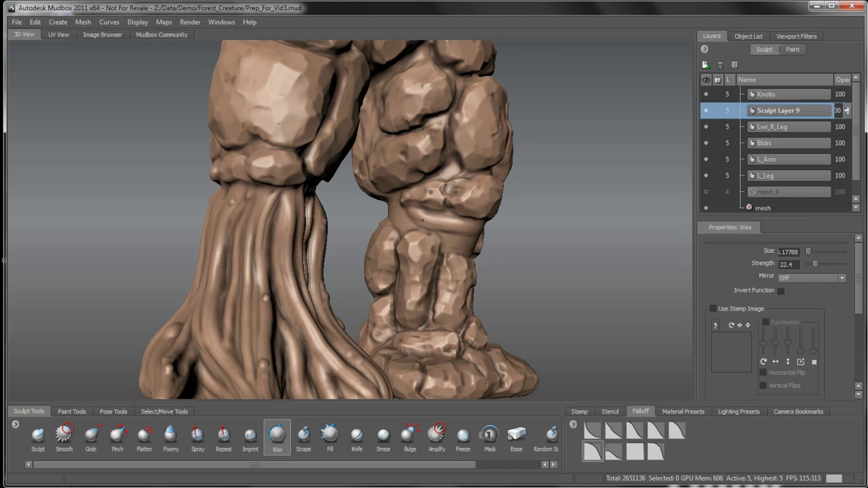
{"action": "mouse_move", "coordinate": [474, 238]}
{"action": "left_mouse_down", "text": "alt"}
{"action": "mouse_move", "coordinate": [423, 233]}
{"action": "mouse_move", "coordinate": [455, 205]}
{"action": "mouse_move", "coordinate": [381, 229]}
{"action": "left_mouse_up", "text": "alt"}
Increase the Wax brush's size and strength and build up more vine strands wrapping across the band between the rocky leg's boulders
{"action": "mouse_move", "coordinate": [455, 201]}
{"action": "left_mouse_down"}
{"action": "mouse_move", "coordinate": [433, 201]}
{"action": "mouse_move", "coordinate": [400, 227]}
{"action": "mouse_move", "coordinate": [433, 222]}
{"action": "mouse_move", "coordinate": [431, 182]}
{"action": "left_mouse_up"}
{"action": "key", "text": "b"}
{"action": "key", "text": "m"}
{"action": "left_click_drag", "start_coordinate": [430, 64], "coordinate": [429, 67]}
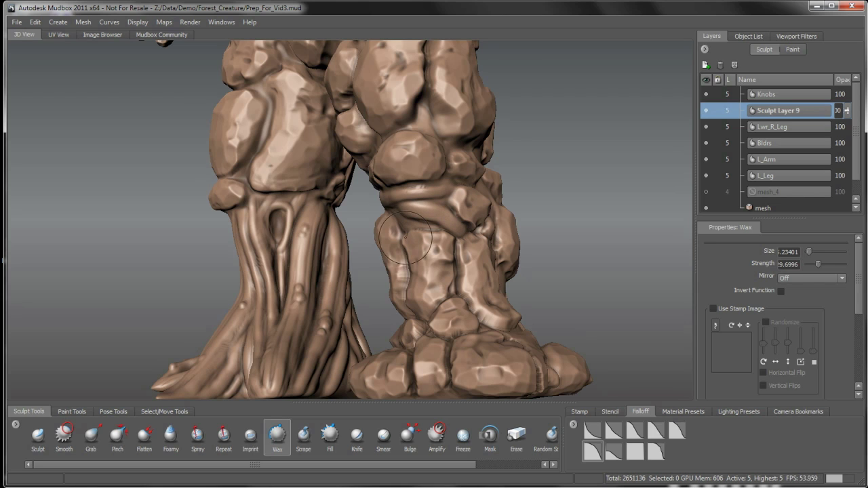
{"action": "mouse_move", "coordinate": [404, 237]}
{"action": "left_mouse_down", "text": "alt"}
{"action": "mouse_move", "coordinate": [462, 224]}
{"action": "mouse_move", "coordinate": [410, 225]}
{"action": "mouse_move", "coordinate": [419, 220]}
{"action": "left_mouse_up", "text": "alt"}
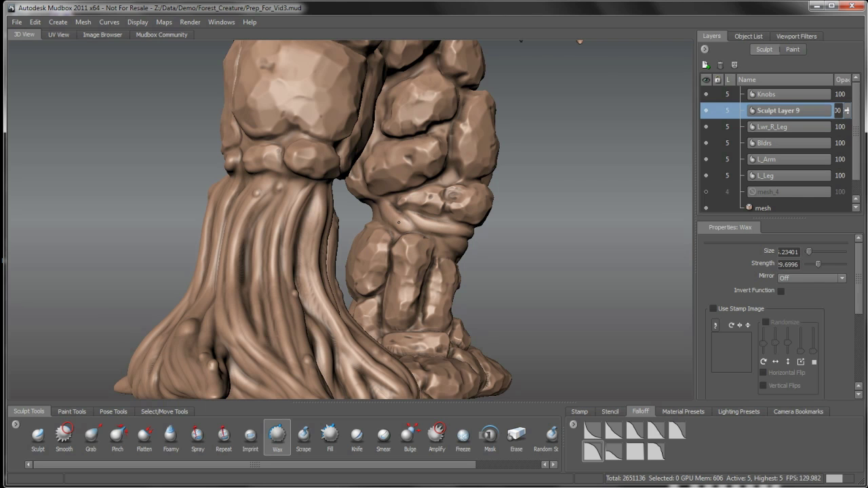
{"action": "left_click_drag", "start_coordinate": [444, 243], "coordinate": [381, 230], "text": "alt"}
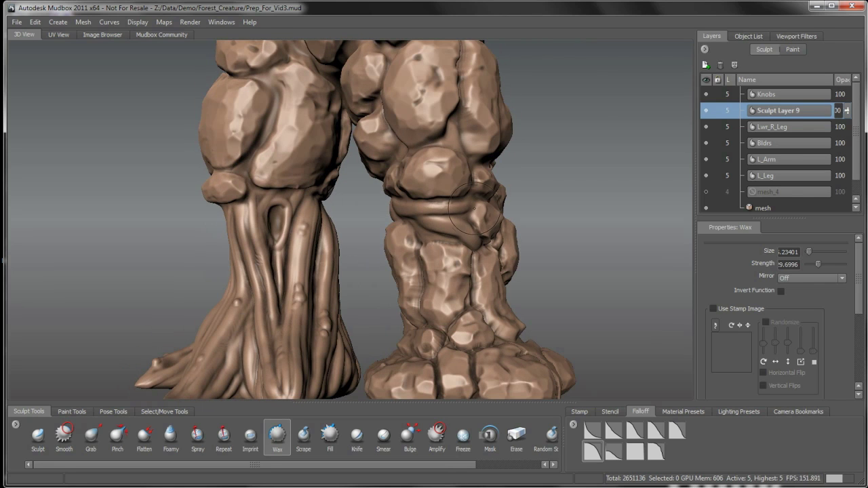
Examine the remaining gap on the torso and both finished lower legs from several angles and distances
{"action": "left_click_drag", "start_coordinate": [453, 216], "coordinate": [470, 281], "text": "alt"}
{"action": "middle_click_drag", "start_coordinate": [452, 78], "coordinate": [437, 181], "text": "alt"}
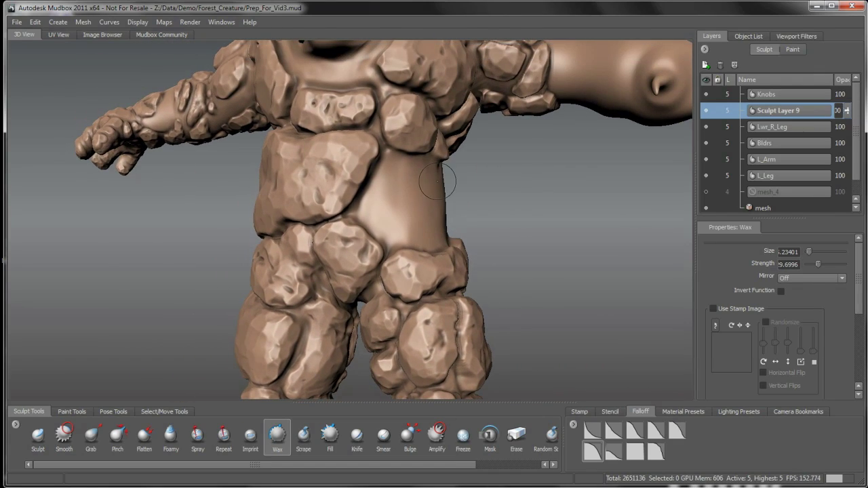
{"action": "left_click_drag", "start_coordinate": [400, 179], "coordinate": [461, 215], "text": "alt"}
{"action": "middle_click_drag", "start_coordinate": [461, 224], "coordinate": [459, 88], "text": "alt"}
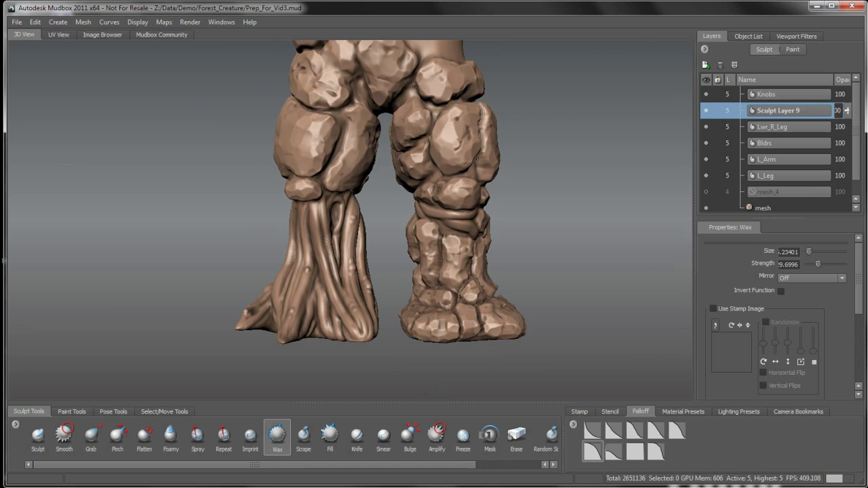
{"action": "left_click_drag", "start_coordinate": [444, 218], "coordinate": [438, 233], "text": "alt"}
{"action": "right_click_drag", "start_coordinate": [437, 234], "coordinate": [453, 242], "text": "alt"}
{"action": "left_click_drag", "start_coordinate": [453, 243], "coordinate": [439, 274], "text": "alt"}
{"action": "middle_click_drag", "start_coordinate": [439, 274], "coordinate": [437, 320], "text": "alt"}
{"action": "right_click_drag", "start_coordinate": [437, 320], "coordinate": [412, 244], "text": "alt"}
{"action": "left_click_drag", "start_coordinate": [412, 237], "coordinate": [404, 245], "text": "alt"}
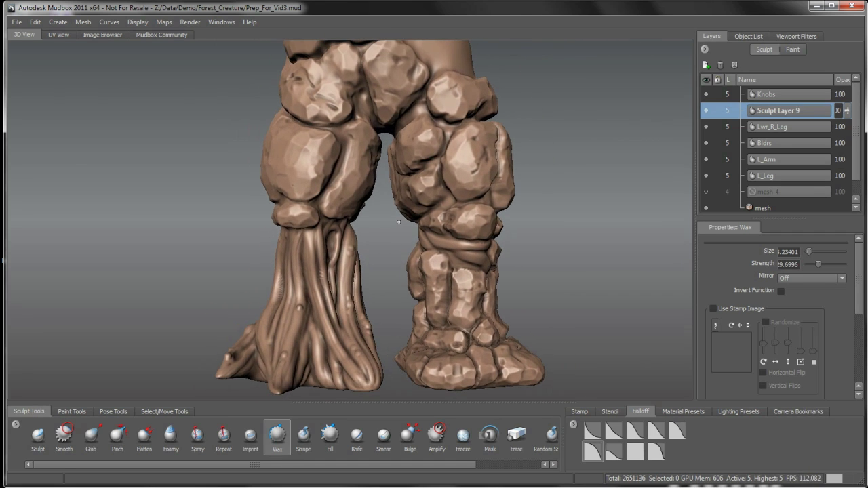
Add a custom sculpt tool named Vine_vdm based on the Sculpt brush and make it the active tool
{"action": "left_click", "coordinate": [46, 443]}
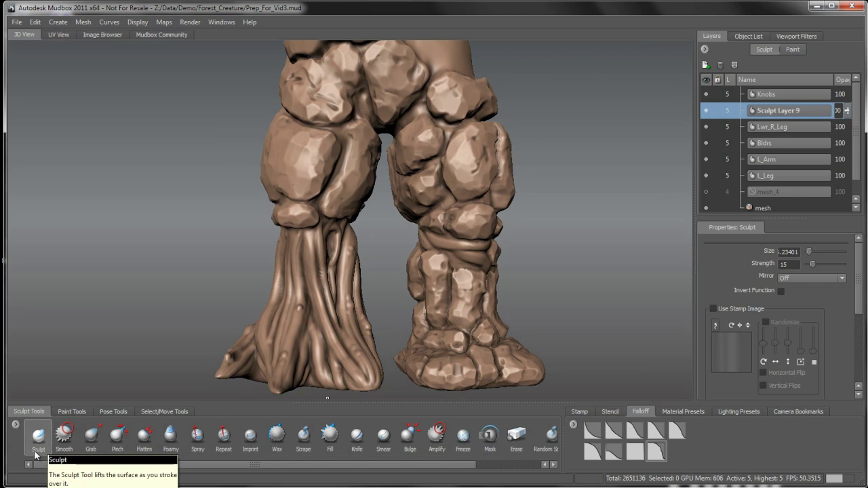
{"action": "left_click", "coordinate": [16, 424]}
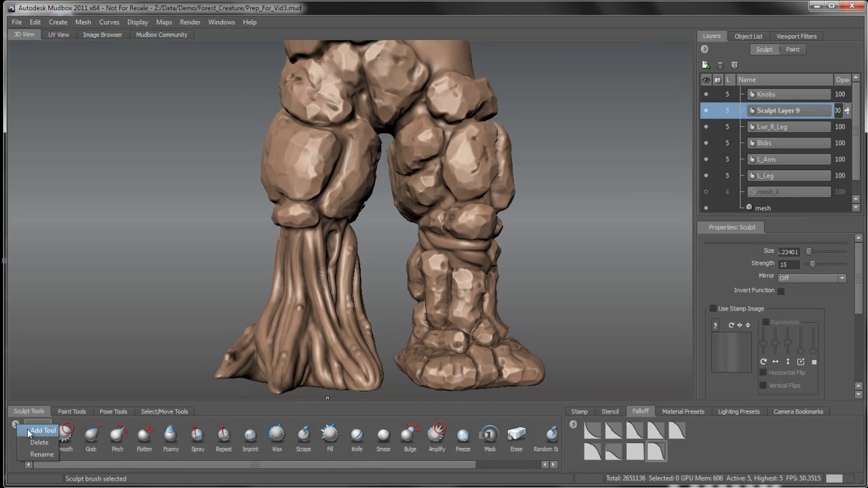
{"action": "left_click", "coordinate": [30, 434]}
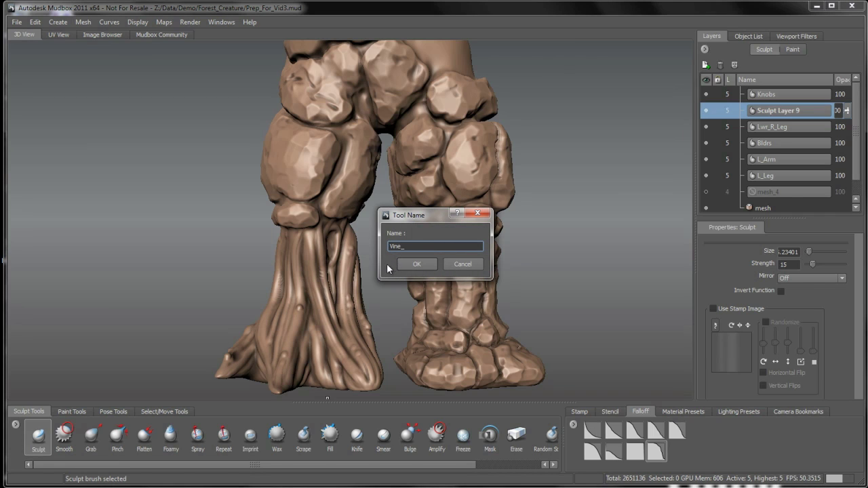
{"action": "left_click", "coordinate": [412, 265]}
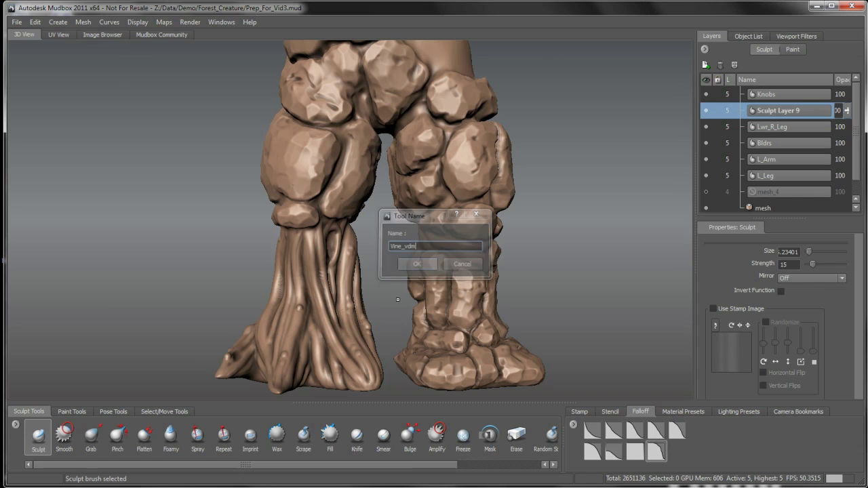
{"action": "left_click_drag", "start_coordinate": [427, 465], "coordinate": [525, 466]}
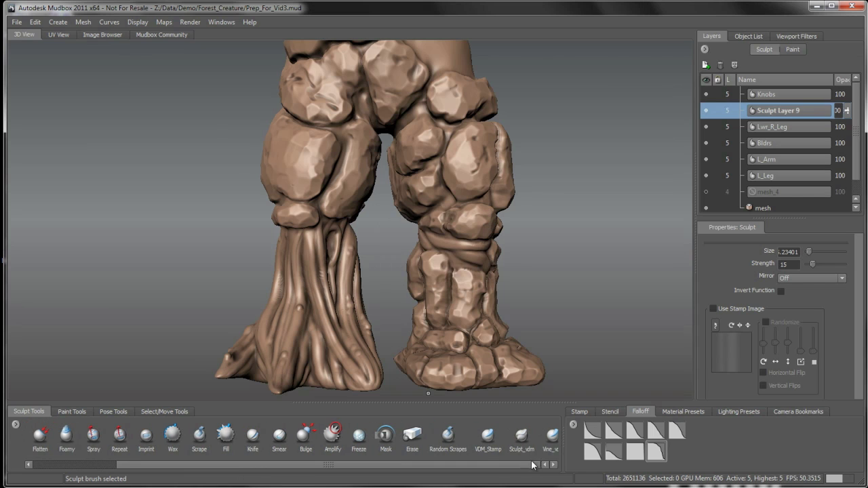
{"action": "left_click", "coordinate": [553, 438]}
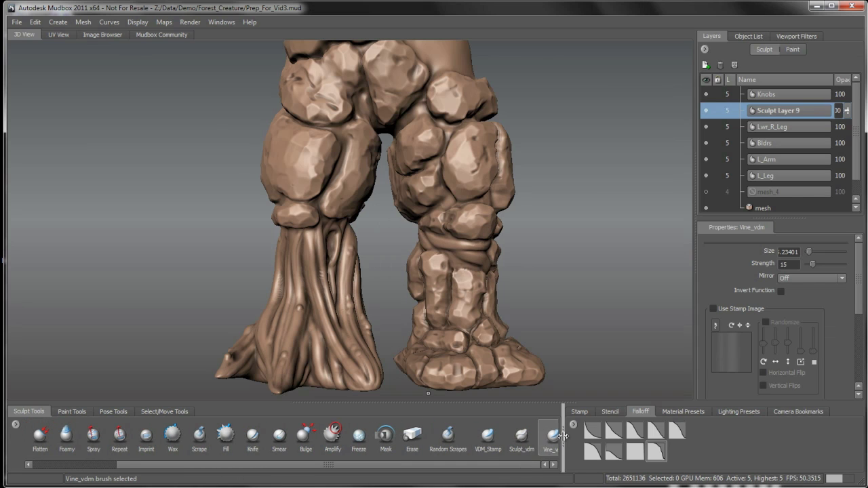
{"action": "left_click_drag", "start_coordinate": [563, 435], "coordinate": [569, 436]}
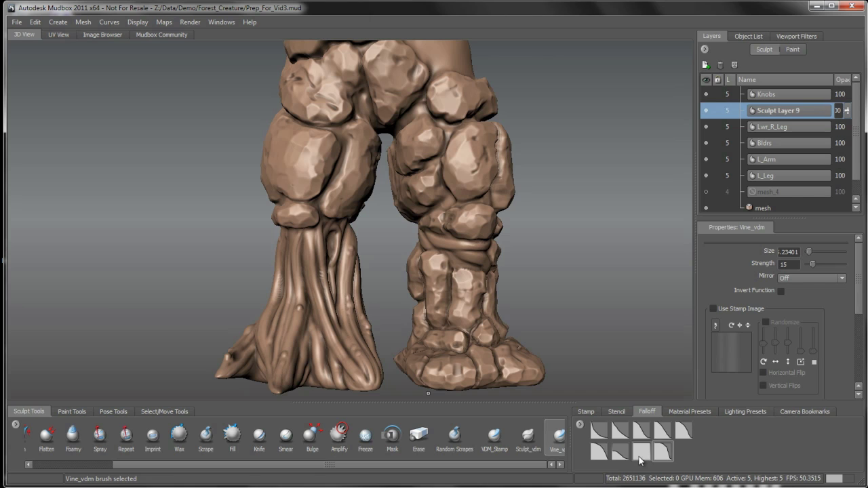
Assign the dark red-and-green striped vector displacement stamp to the Vine_vdm tool
{"action": "left_click", "coordinate": [590, 412]}
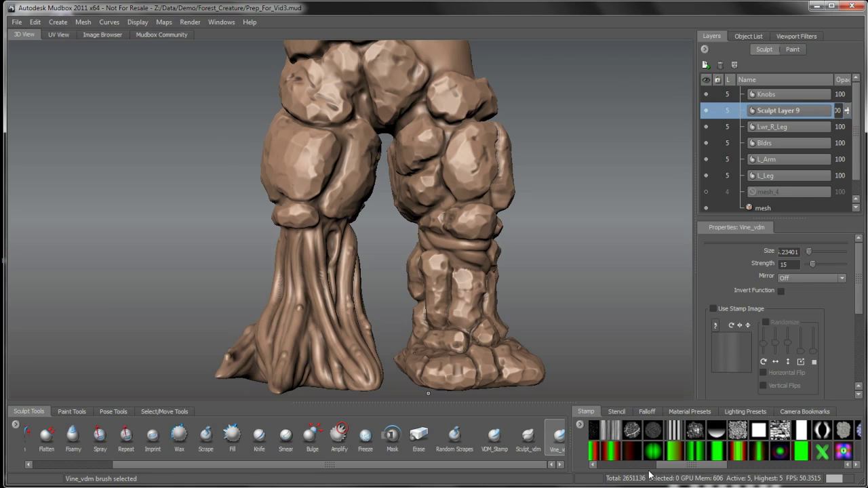
{"action": "left_click_drag", "start_coordinate": [683, 463], "coordinate": [672, 466]}
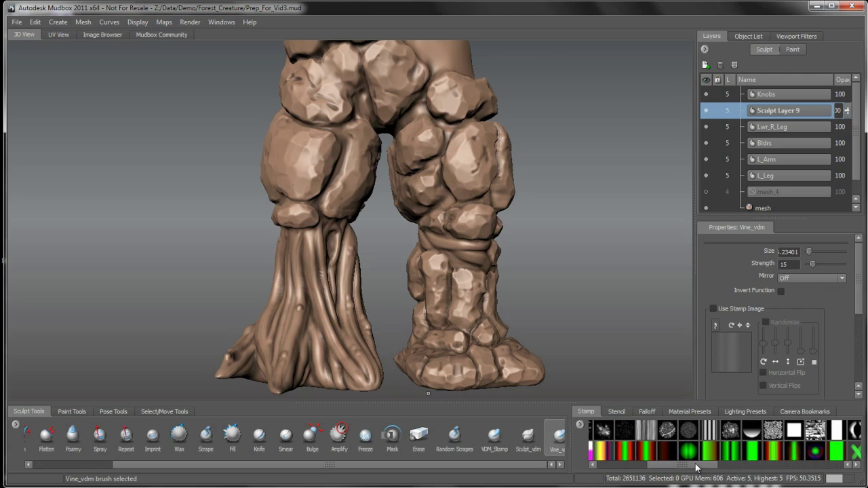
{"action": "scroll", "coordinate": [696, 467], "scroll_direction": "up", "scroll_amount": 2}
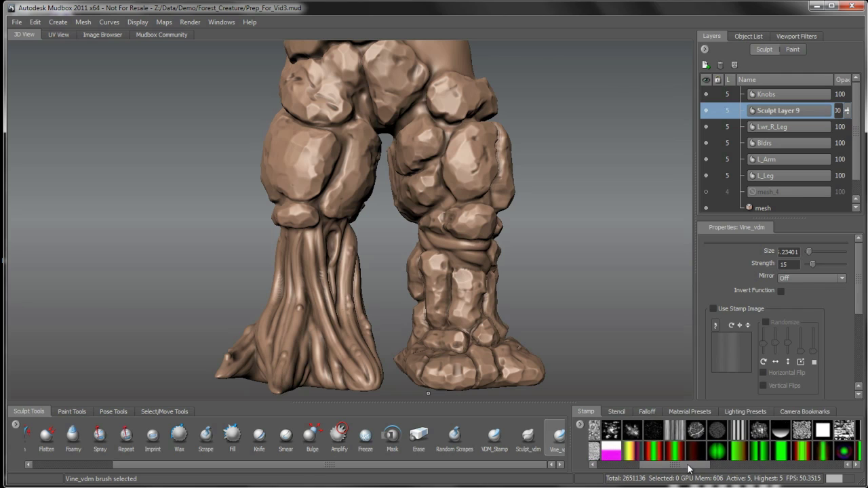
{"action": "left_click", "coordinate": [649, 457]}
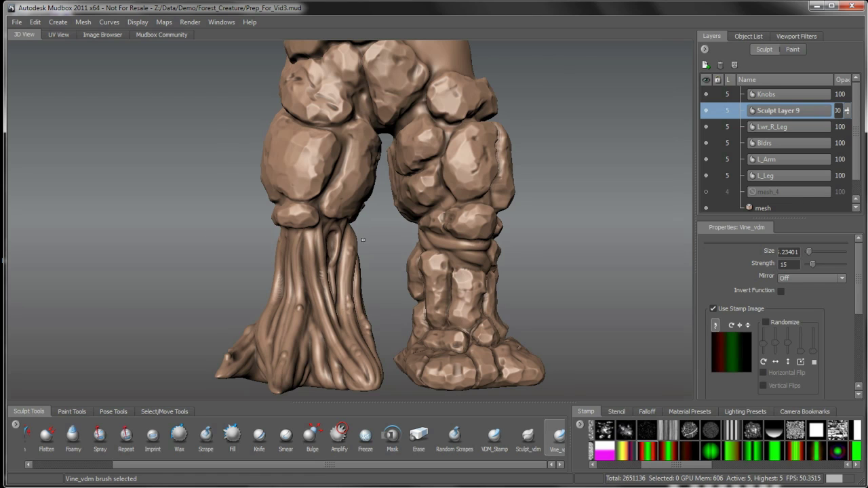
{"action": "left_click_drag", "start_coordinate": [366, 249], "coordinate": [354, 266], "text": "alt"}
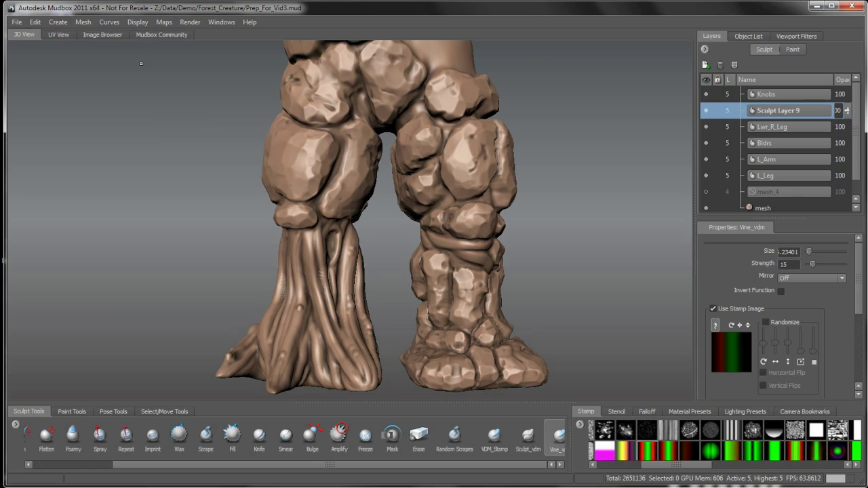
Browse the stamp and stencil libraries in the Mudbox Community and return to the 3D model
{"action": "left_click", "coordinate": [160, 35]}
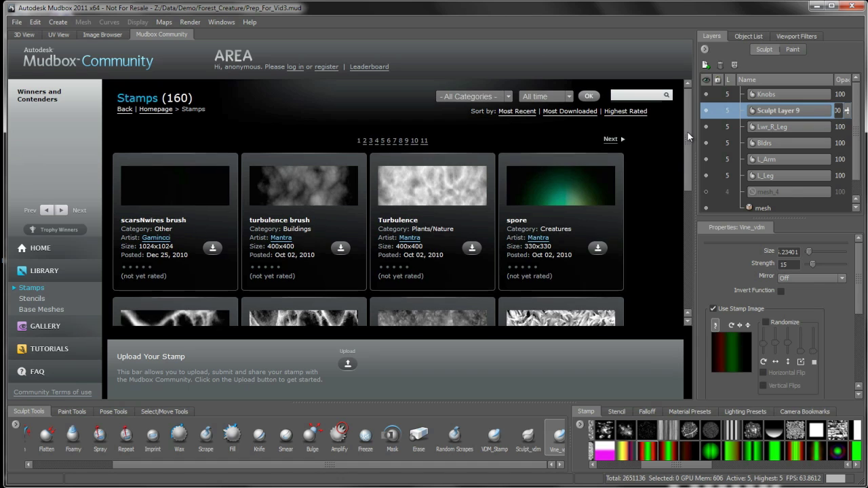
{"action": "left_click_drag", "start_coordinate": [687, 130], "coordinate": [687, 145]}
{"action": "scroll", "coordinate": [678, 155], "scroll_direction": "up", "scroll_amount": 1}
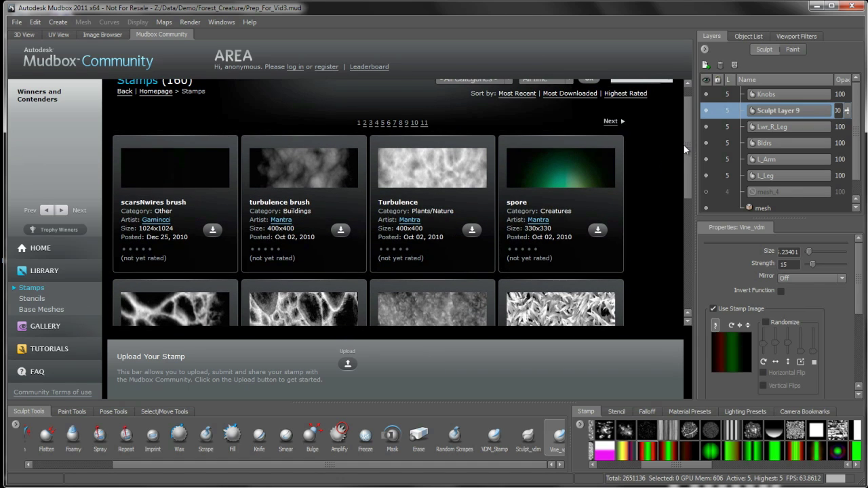
{"action": "left_click_drag", "start_coordinate": [685, 150], "coordinate": [688, 173]}
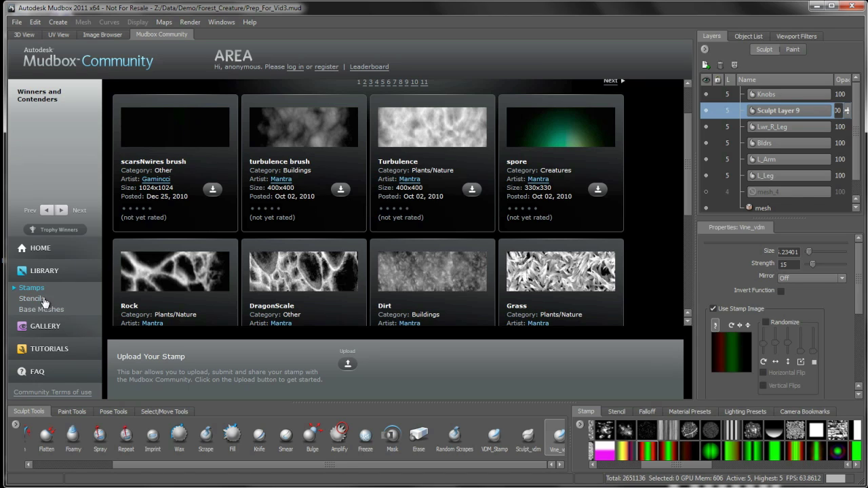
{"action": "left_click", "coordinate": [98, 297]}
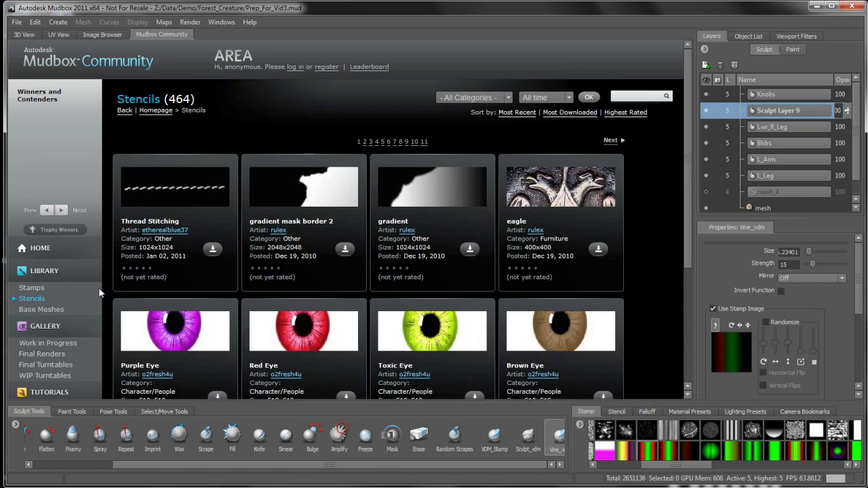
{"action": "left_click_drag", "start_coordinate": [690, 152], "coordinate": [652, 180]}
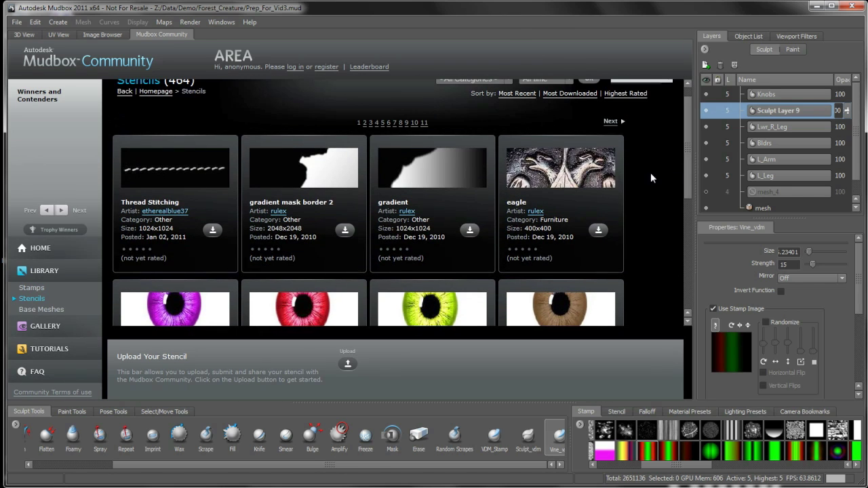
{"action": "left_click", "coordinate": [24, 35]}
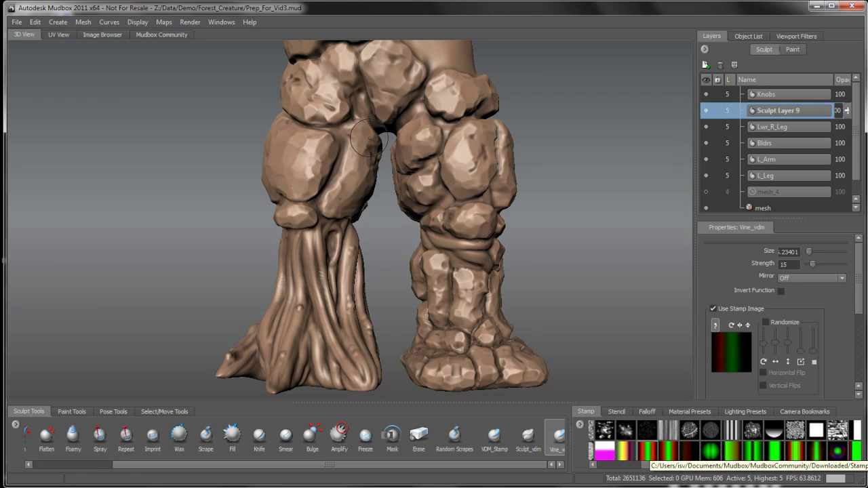
{"action": "left_click", "coordinate": [144, 34]}
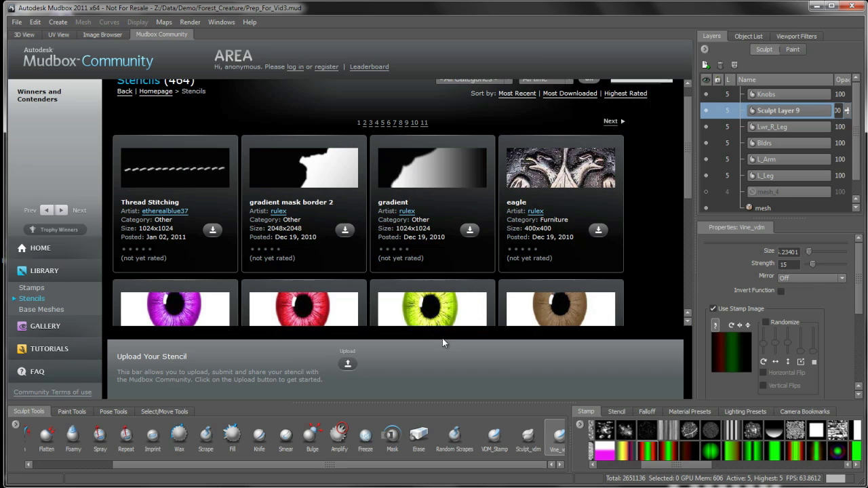
{"action": "left_click", "coordinate": [24, 34]}
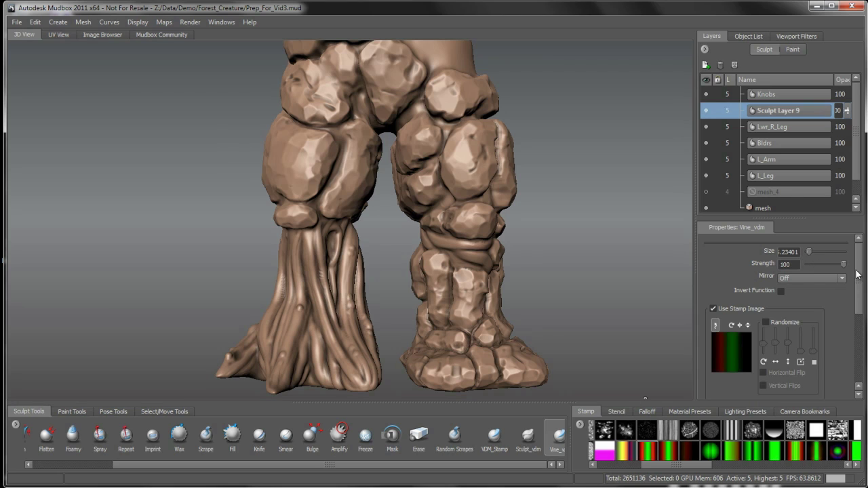
Set the Vine_vdm brush's strength to 100, adjust its size and sculpt vine strands down the front of the root leg
{"action": "mouse_move", "coordinate": [858, 272]}
{"action": "left_mouse_down"}
{"action": "mouse_move", "coordinate": [858, 347]}
{"action": "mouse_move", "coordinate": [858, 274]}
{"action": "left_mouse_up"}
{"action": "mouse_move", "coordinate": [353, 277]}
{"action": "left_mouse_down", "text": "alt"}
{"action": "mouse_move", "coordinate": [397, 293]}
{"action": "mouse_move", "coordinate": [359, 275]}
{"action": "left_mouse_up", "text": "alt"}
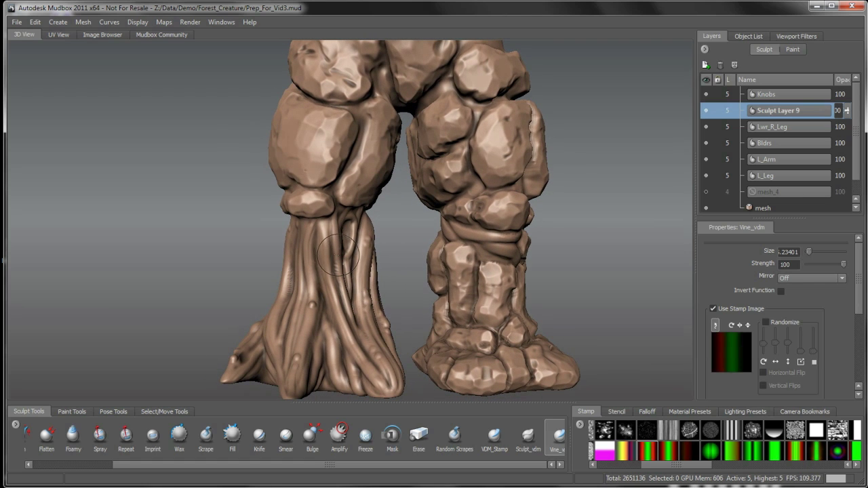
{"action": "mouse_move", "coordinate": [333, 288]}
{"action": "left_mouse_down", "text": "alt"}
{"action": "mouse_move", "coordinate": [349, 237]}
{"action": "mouse_move", "coordinate": [369, 225]}
{"action": "mouse_move", "coordinate": [352, 203]}
{"action": "left_mouse_up", "text": "alt"}
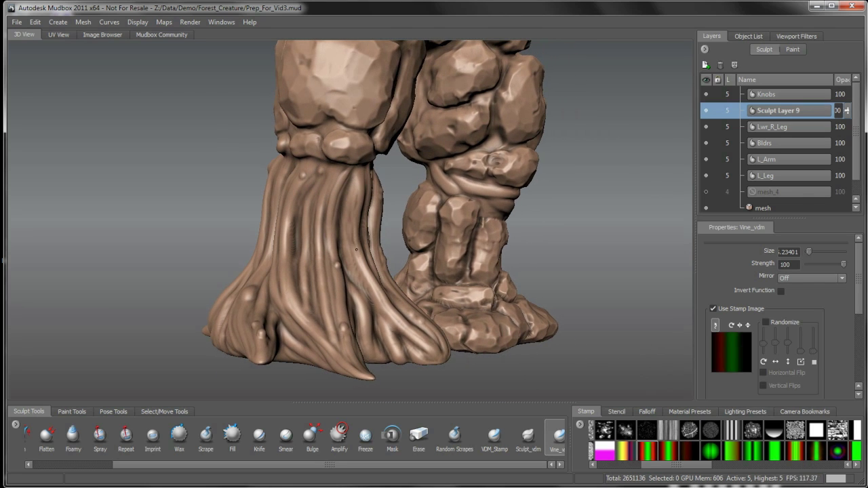
{"action": "left_click_drag", "start_coordinate": [356, 250], "coordinate": [344, 191], "text": "alt"}
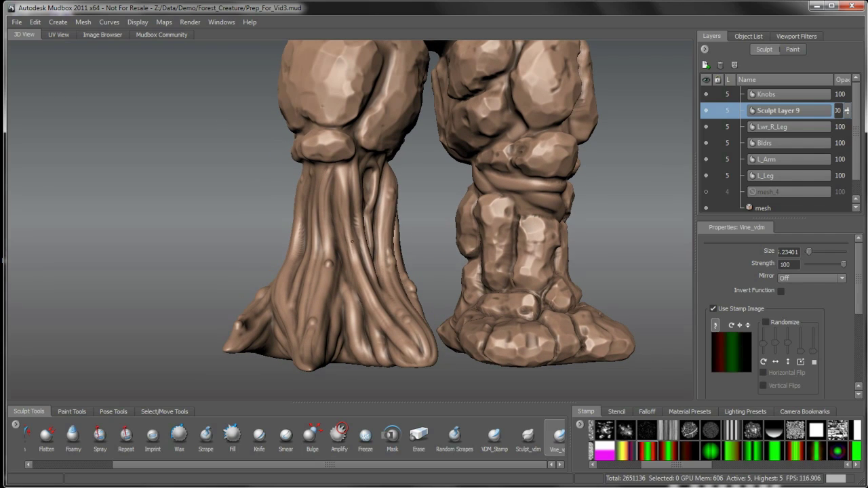
{"action": "left_click_drag", "start_coordinate": [366, 291], "coordinate": [357, 269], "text": "alt"}
{"action": "mouse_move", "coordinate": [371, 302]}
{"action": "left_mouse_down"}
{"action": "mouse_move", "coordinate": [384, 323]}
{"action": "mouse_move", "coordinate": [366, 335]}
{"action": "left_mouse_up"}
{"action": "left_click_drag", "start_coordinate": [387, 210], "coordinate": [382, 239]}
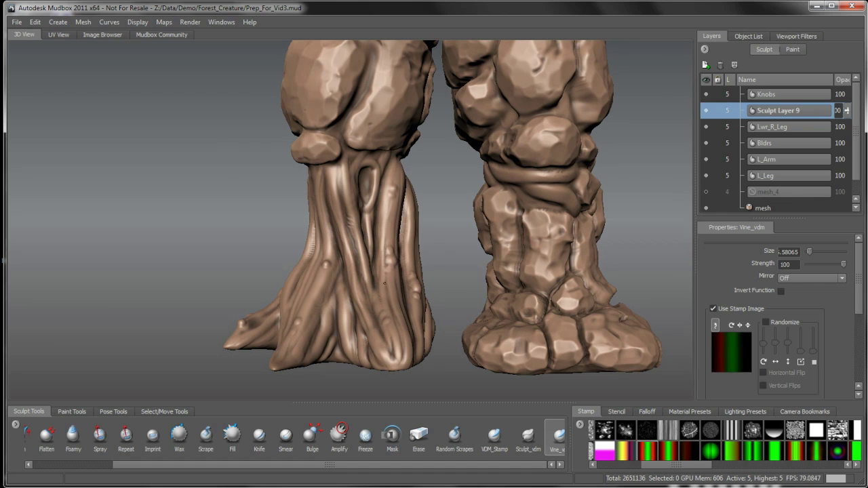
Undo the last vine stroke, reduce the brush size slightly and resculpt the strand on the root leg's inner front
{"action": "mouse_move", "coordinate": [385, 285]}
{"action": "left_mouse_down", "text": "alt"}
{"action": "mouse_move", "coordinate": [388, 216]}
{"action": "mouse_move", "coordinate": [384, 248]}
{"action": "left_mouse_up", "text": "alt"}
{"action": "key", "text": "ctrl+z"}
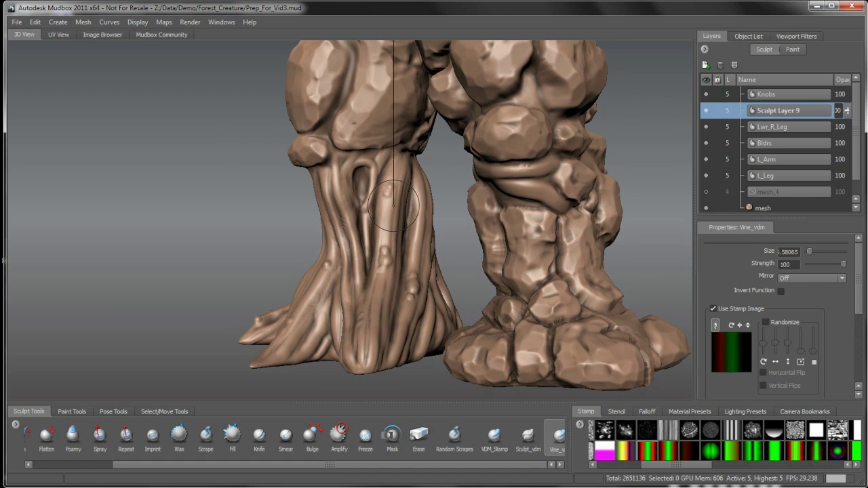
{"action": "left_click_drag", "start_coordinate": [394, 206], "coordinate": [385, 203]}
{"action": "left_click_drag", "start_coordinate": [394, 170], "coordinate": [397, 176]}
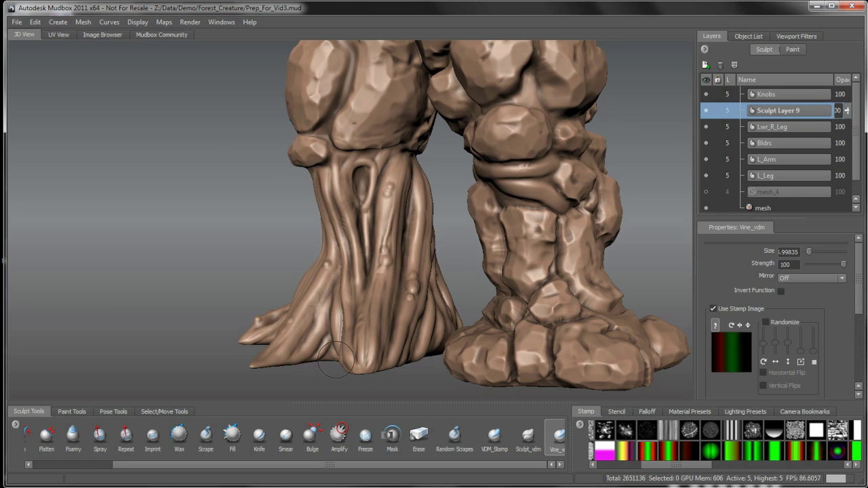
Add finer vine strands with the Vine_vdm brush over the front of the root leg and down to its front toes
{"action": "left_click_drag", "start_coordinate": [324, 350], "coordinate": [320, 277], "text": "alt"}
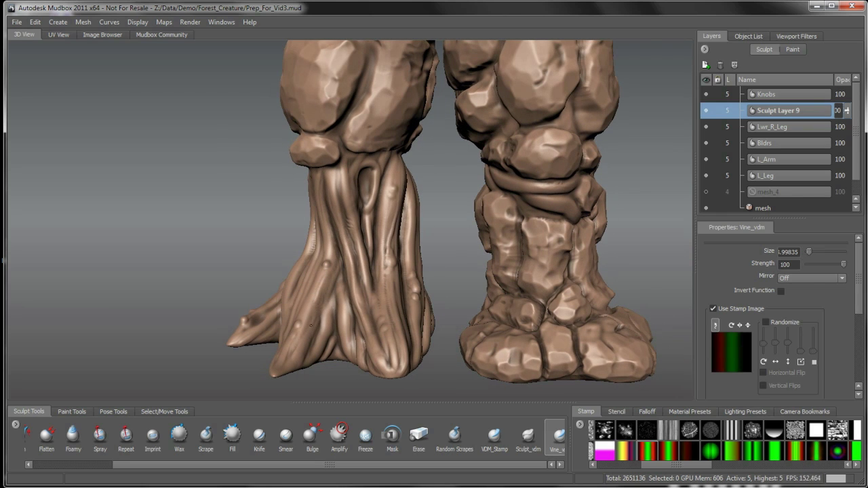
{"action": "left_click_drag", "start_coordinate": [295, 360], "coordinate": [314, 339], "text": "alt"}
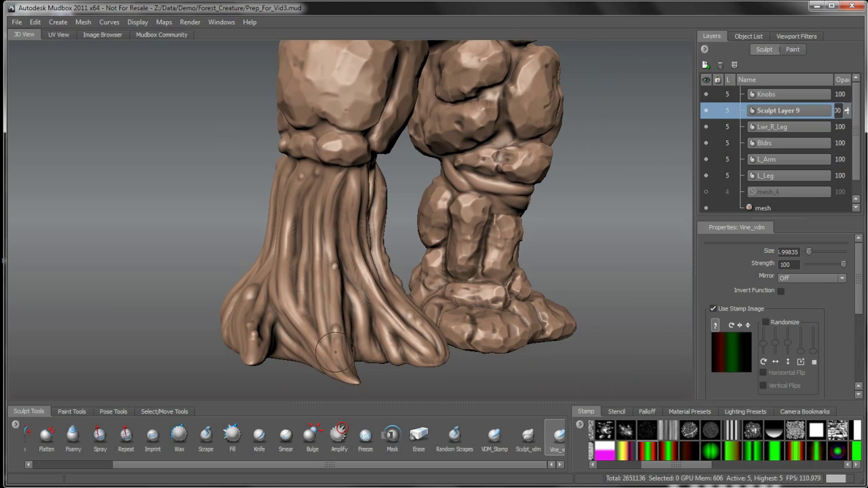
{"action": "left_click_drag", "start_coordinate": [339, 374], "coordinate": [321, 332], "text": "alt"}
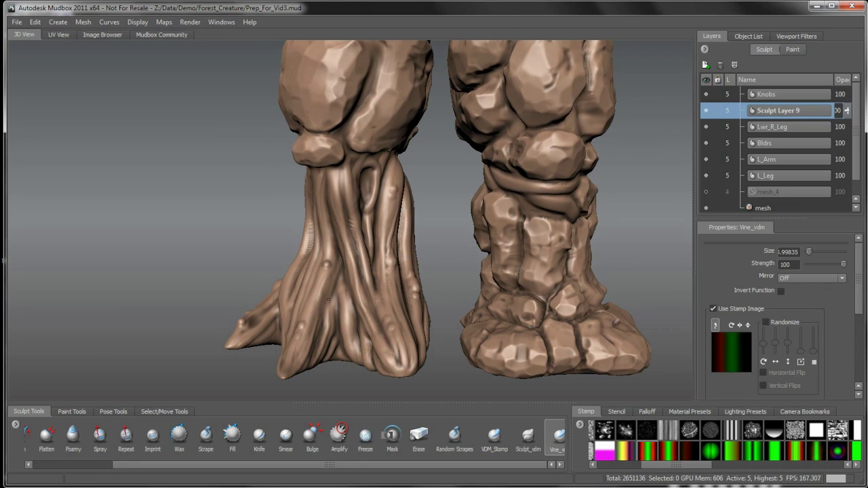
{"action": "left_click_drag", "start_coordinate": [311, 322], "coordinate": [345, 171], "text": "alt"}
{"action": "left_click_drag", "start_coordinate": [353, 240], "coordinate": [337, 177], "text": "alt"}
{"action": "left_click_drag", "start_coordinate": [312, 259], "coordinate": [313, 215], "text": "alt"}
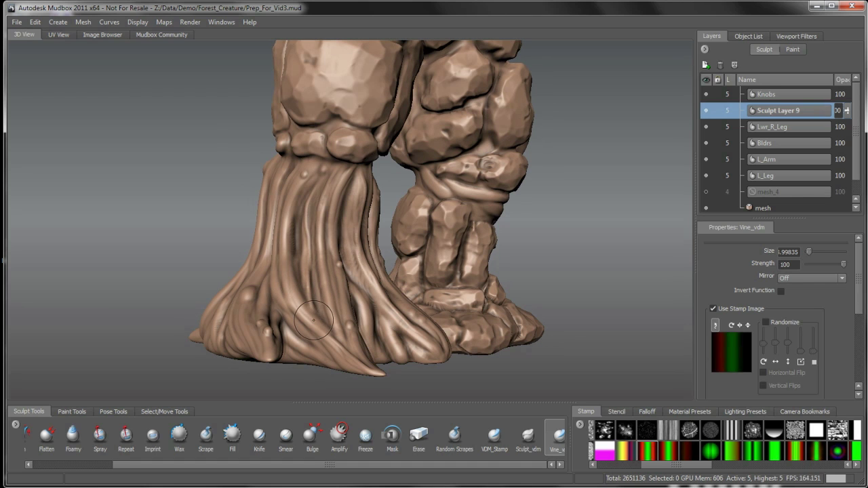
{"action": "left_click_drag", "start_coordinate": [312, 317], "coordinate": [313, 178], "text": "alt"}
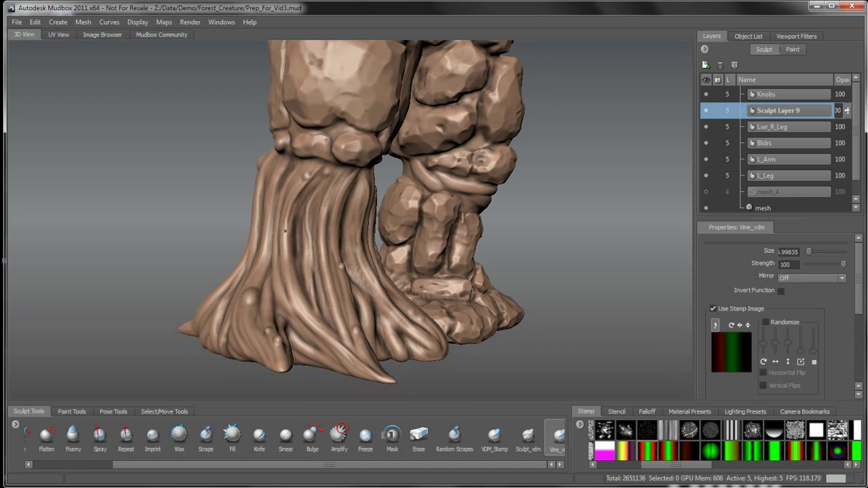
Continue the vine strands around the outer side of the root leg, from below the knee boulders to the root tips
{"action": "left_click_drag", "start_coordinate": [304, 319], "coordinate": [298, 197], "text": "alt"}
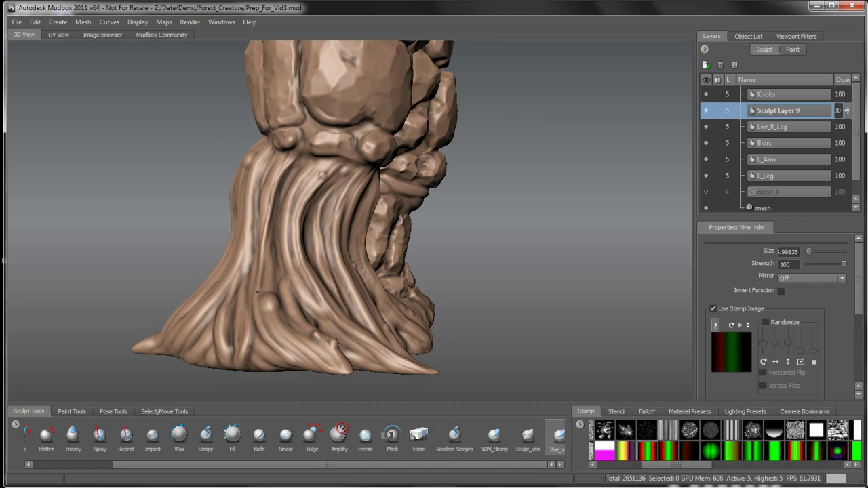
{"action": "left_click_drag", "start_coordinate": [282, 349], "coordinate": [263, 312], "text": "alt"}
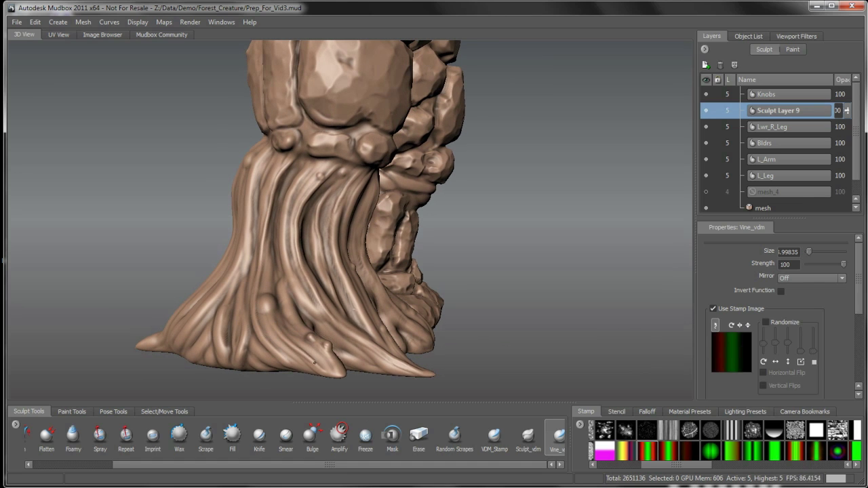
{"action": "left_click_drag", "start_coordinate": [326, 371], "coordinate": [358, 286], "text": "alt"}
{"action": "mouse_move", "coordinate": [314, 197]}
{"action": "left_mouse_down", "text": "alt"}
{"action": "mouse_move", "coordinate": [317, 156]}
{"action": "mouse_move", "coordinate": [303, 307]}
{"action": "mouse_move", "coordinate": [259, 356]}
{"action": "mouse_move", "coordinate": [313, 310]}
{"action": "left_mouse_up", "text": "alt"}
{"action": "left_click_drag", "start_coordinate": [305, 220], "coordinate": [341, 243], "text": "alt"}
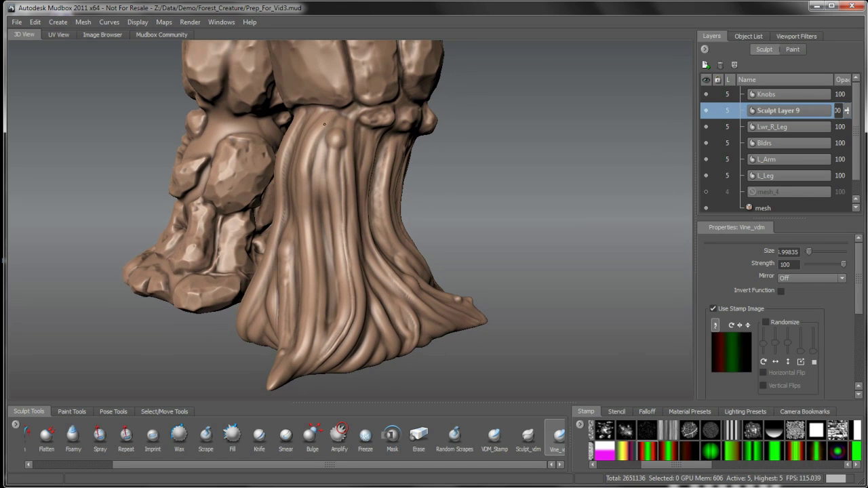
Sculpt long vine strands down the back of the root leg, following the thick root into the pointed rear tip
{"action": "left_click_drag", "start_coordinate": [324, 124], "coordinate": [304, 167]}
{"action": "mouse_move", "coordinate": [306, 209]}
{"action": "left_mouse_down"}
{"action": "mouse_move", "coordinate": [315, 312]}
{"action": "mouse_move", "coordinate": [293, 371]}
{"action": "mouse_move", "coordinate": [319, 346]}
{"action": "mouse_move", "coordinate": [371, 127]}
{"action": "left_mouse_up"}
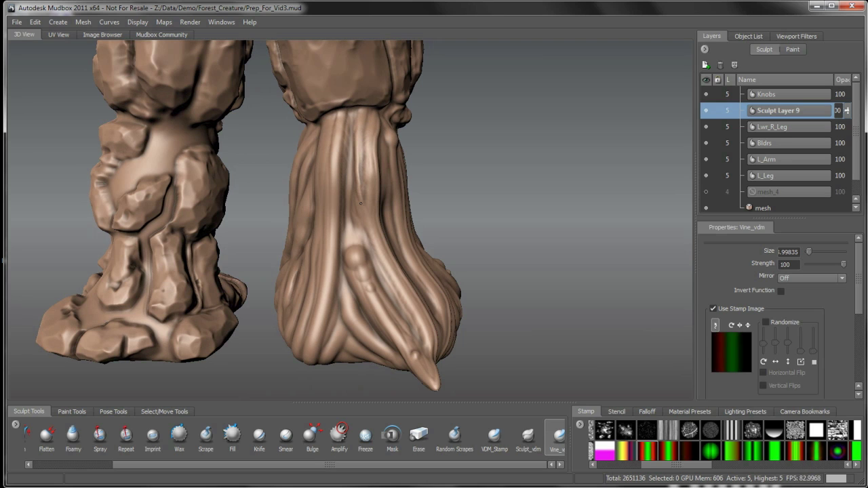
{"action": "left_click_drag", "start_coordinate": [423, 355], "coordinate": [430, 366]}
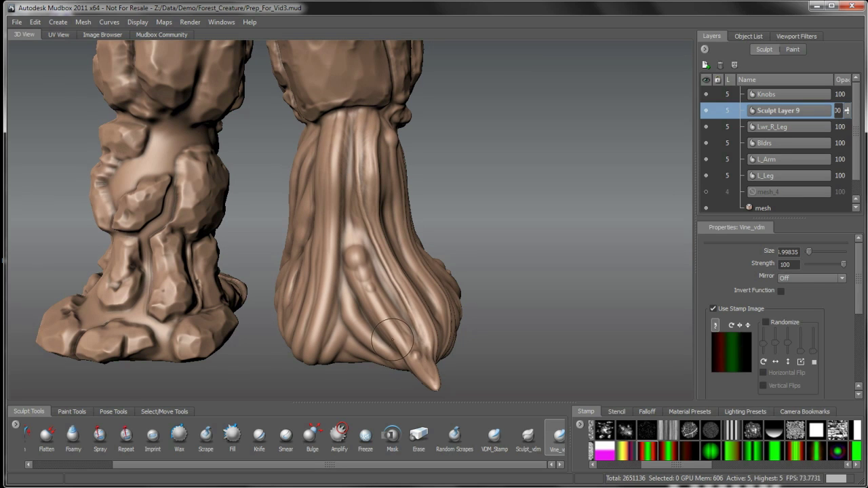
{"action": "left_click_drag", "start_coordinate": [391, 340], "coordinate": [358, 189], "text": "alt"}
{"action": "left_click_drag", "start_coordinate": [369, 145], "coordinate": [368, 192]}
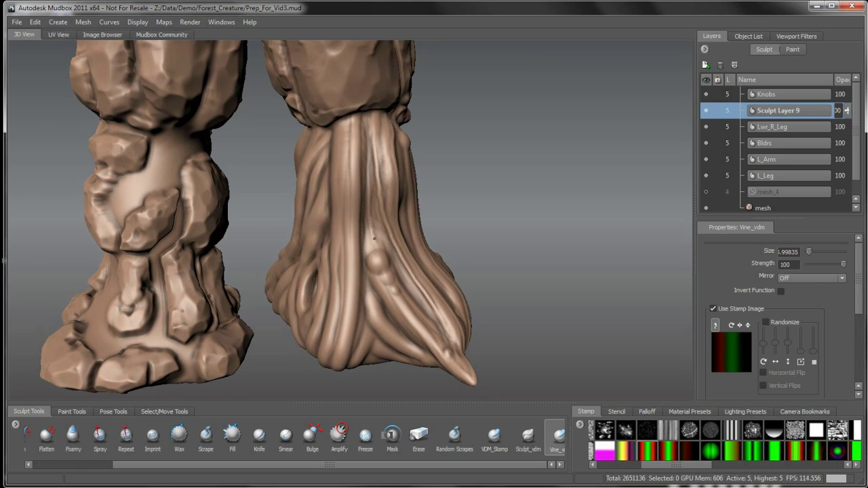
{"action": "left_click_drag", "start_coordinate": [373, 238], "coordinate": [374, 251], "text": "alt"}
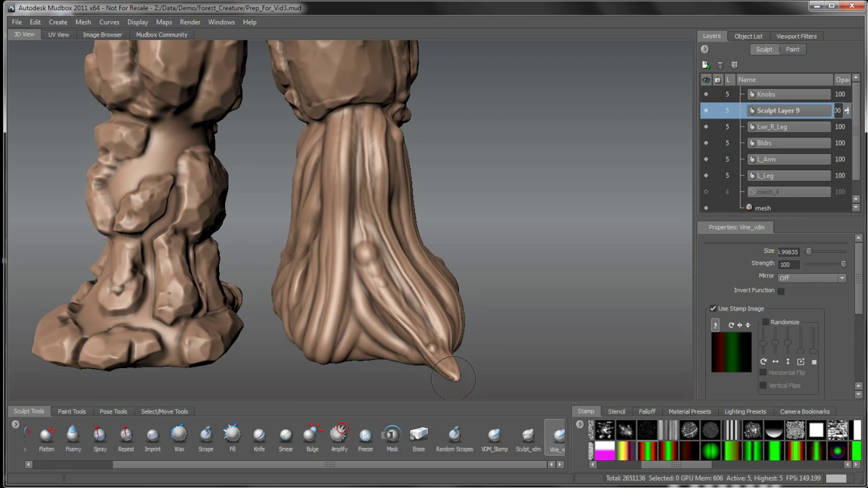
{"action": "left_click_drag", "start_coordinate": [384, 326], "coordinate": [416, 316], "text": "alt"}
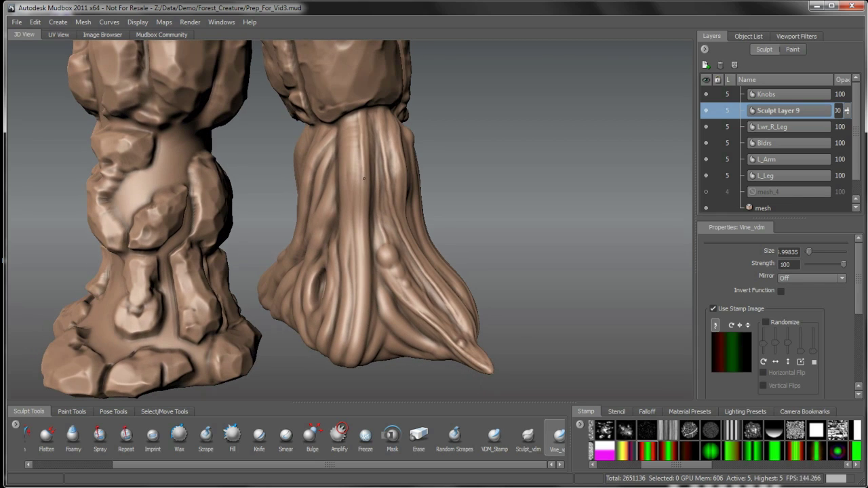
Layer more vine strands on the inner back of the root leg, between the upper rim and the oval root hole
{"action": "mouse_move", "coordinate": [363, 179]}
{"action": "left_mouse_down"}
{"action": "mouse_move", "coordinate": [354, 373]}
{"action": "mouse_move", "coordinate": [369, 182]}
{"action": "left_mouse_up"}
{"action": "mouse_move", "coordinate": [366, 145]}
{"action": "left_mouse_down"}
{"action": "mouse_move", "coordinate": [384, 350]}
{"action": "mouse_move", "coordinate": [391, 288]}
{"action": "left_mouse_up"}
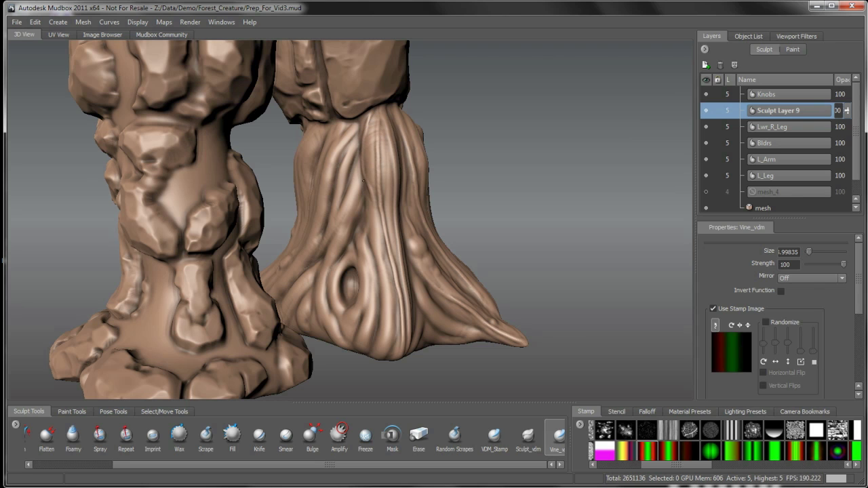
{"action": "left_click_drag", "start_coordinate": [378, 220], "coordinate": [368, 136], "text": "alt"}
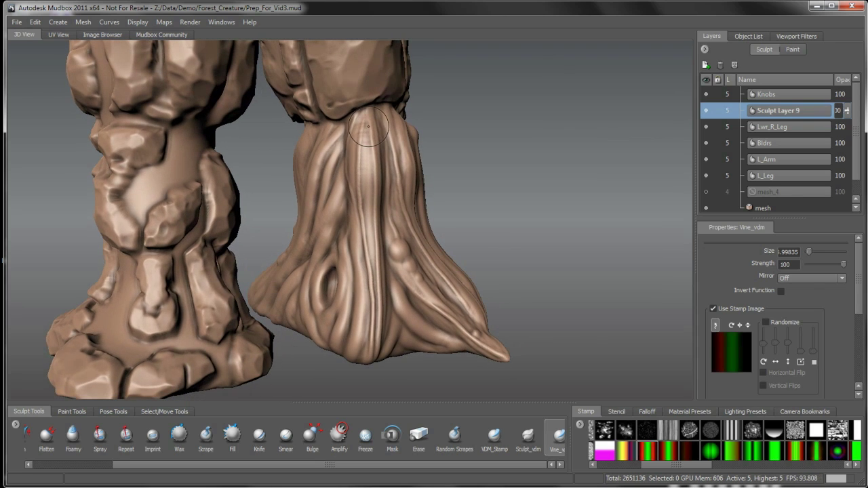
{"action": "left_click_drag", "start_coordinate": [357, 184], "coordinate": [384, 256], "text": "alt"}
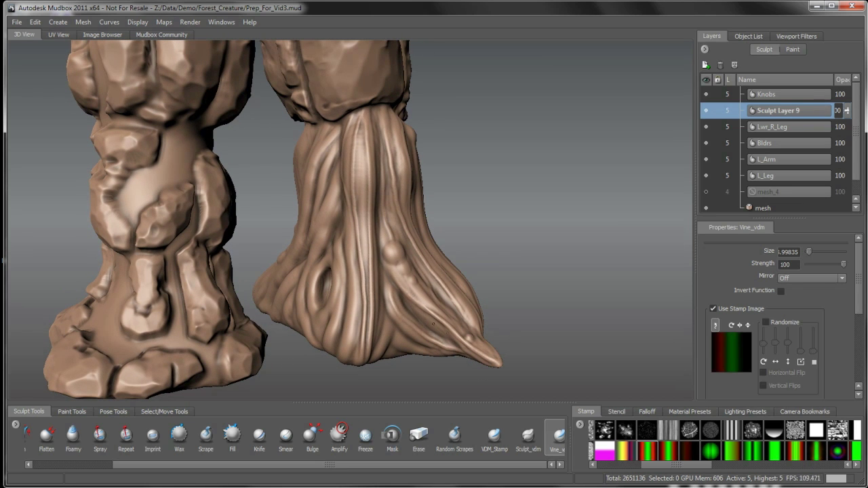
{"action": "left_click_drag", "start_coordinate": [432, 323], "coordinate": [379, 242], "text": "alt"}
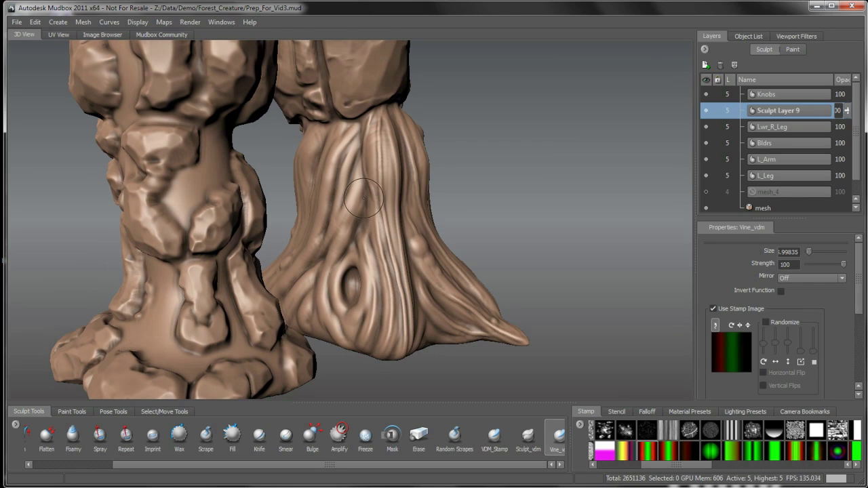
Refine the vine strands on the root leg's inner and front sides, checking the leg from several angles up to the knee boulders
{"action": "left_click_drag", "start_coordinate": [335, 326], "coordinate": [400, 177], "text": "alt"}
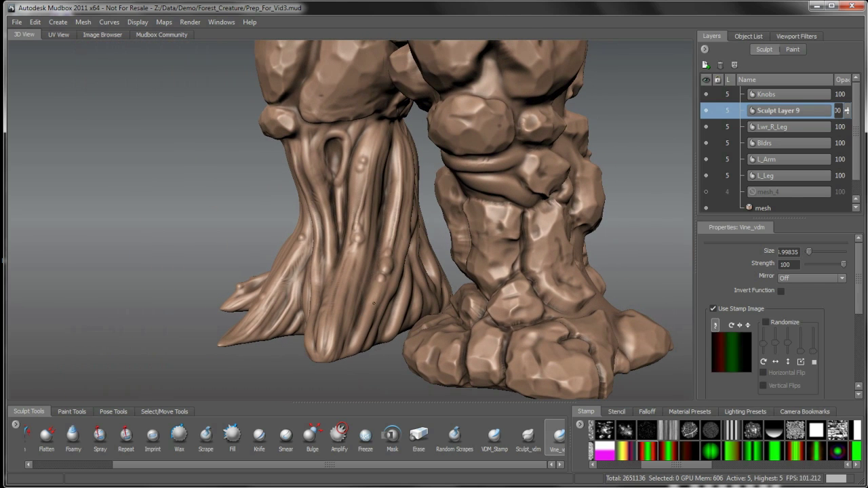
{"action": "mouse_move", "coordinate": [343, 342]}
{"action": "left_mouse_down", "text": "alt"}
{"action": "mouse_move", "coordinate": [372, 332]}
{"action": "mouse_move", "coordinate": [372, 316]}
{"action": "left_mouse_up", "text": "alt"}
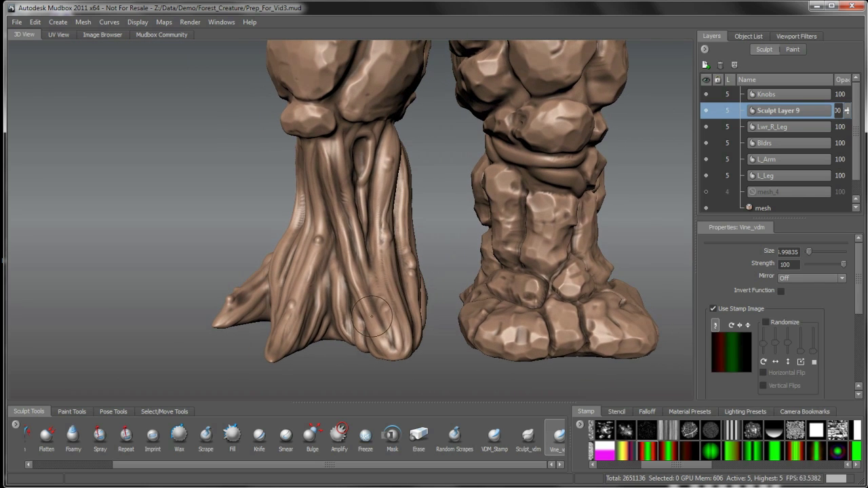
{"action": "left_click_drag", "start_coordinate": [391, 360], "coordinate": [342, 289], "text": "alt"}
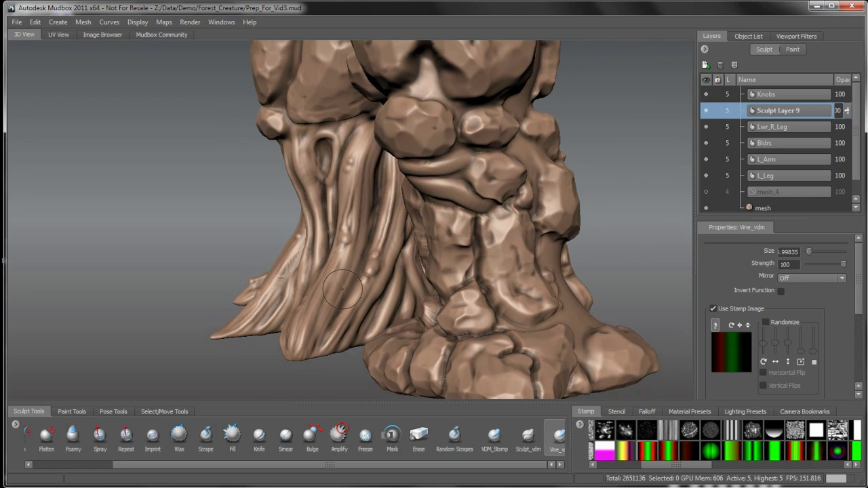
{"action": "left_click_drag", "start_coordinate": [301, 355], "coordinate": [433, 169], "text": "alt"}
{"action": "left_click_drag", "start_coordinate": [499, 277], "coordinate": [372, 258], "text": "alt"}
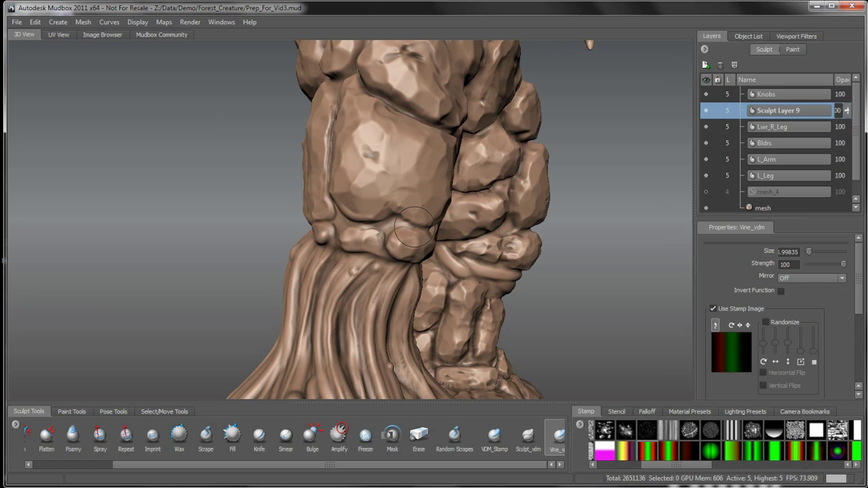
Sculpt thin vine strands across the front of the large knee boulder above the root leg with the Vine_vdm brush
{"action": "mouse_move", "coordinate": [376, 228]}
{"action": "left_mouse_down", "text": "alt"}
{"action": "mouse_move", "coordinate": [352, 220]}
{"action": "mouse_move", "coordinate": [357, 229]}
{"action": "left_mouse_up", "text": "alt"}
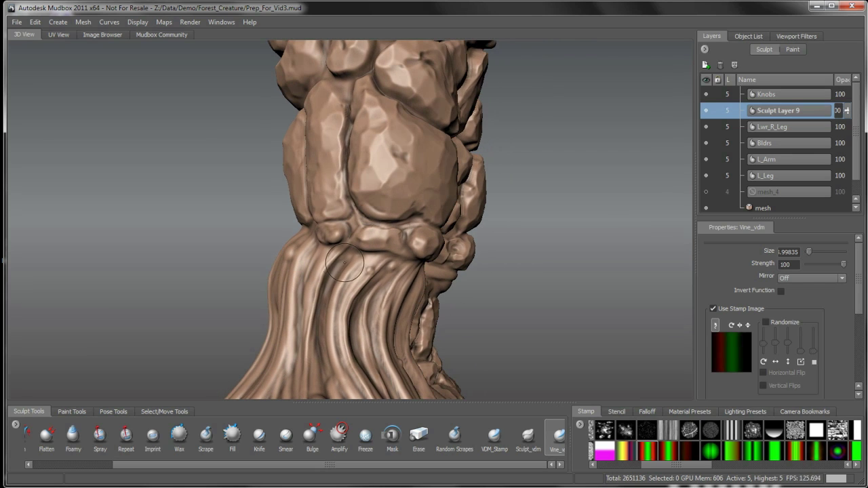
{"action": "mouse_move", "coordinate": [344, 263]}
{"action": "left_mouse_down", "text": "alt"}
{"action": "mouse_move", "coordinate": [269, 291]}
{"action": "mouse_move", "coordinate": [254, 280]}
{"action": "left_mouse_up", "text": "alt"}
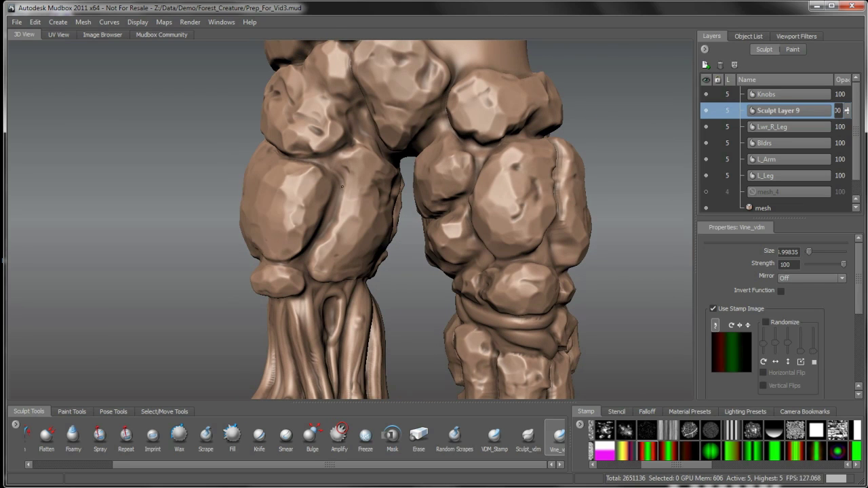
{"action": "mouse_move", "coordinate": [320, 274]}
{"action": "left_mouse_down", "text": "alt"}
{"action": "mouse_move", "coordinate": [335, 278]}
{"action": "mouse_move", "coordinate": [299, 217]}
{"action": "left_mouse_up", "text": "alt"}
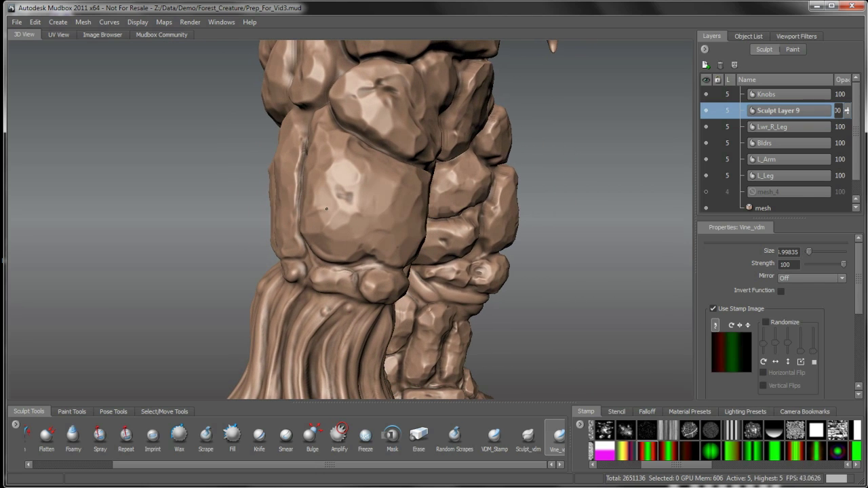
{"action": "mouse_move", "coordinate": [387, 194]}
{"action": "left_mouse_down", "text": "alt"}
{"action": "mouse_move", "coordinate": [348, 192]}
{"action": "mouse_move", "coordinate": [348, 174]}
{"action": "left_mouse_up", "text": "alt"}
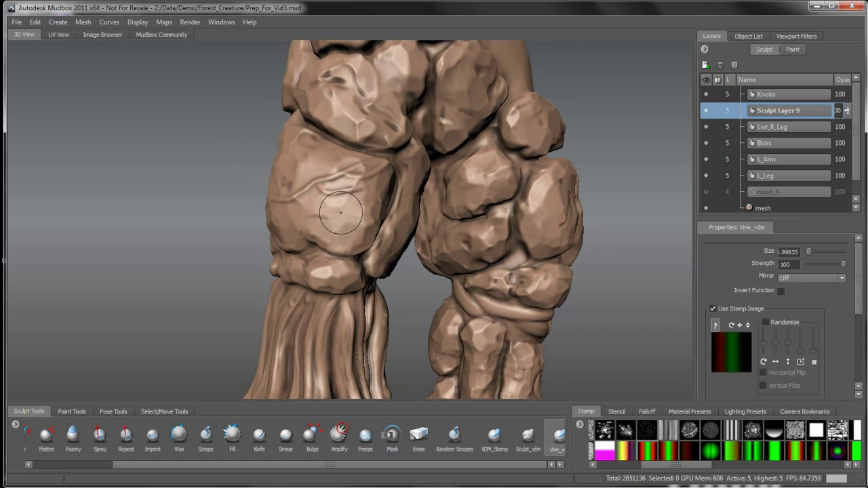
{"action": "left_click_drag", "start_coordinate": [341, 213], "coordinate": [316, 186]}
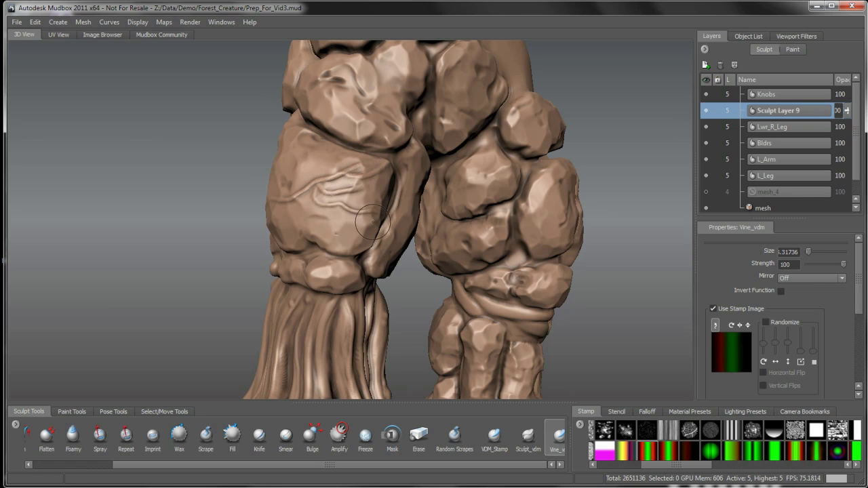
{"action": "mouse_move", "coordinate": [372, 221]}
{"action": "left_mouse_down", "text": "alt"}
{"action": "mouse_move", "coordinate": [343, 216]}
{"action": "mouse_move", "coordinate": [325, 191]}
{"action": "left_mouse_up", "text": "alt"}
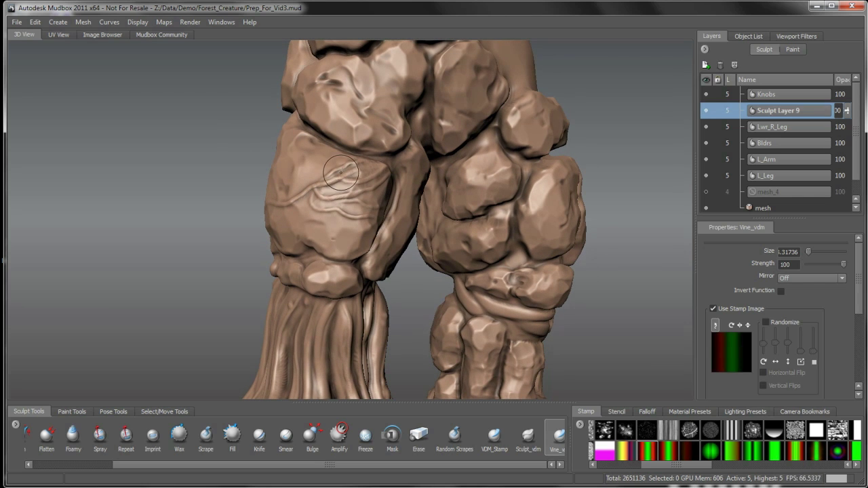
Extend the knee boulder's vine strands around its outer side, layering several parallel wavy strands
{"action": "left_click_drag", "start_coordinate": [340, 173], "coordinate": [327, 217], "text": "alt"}
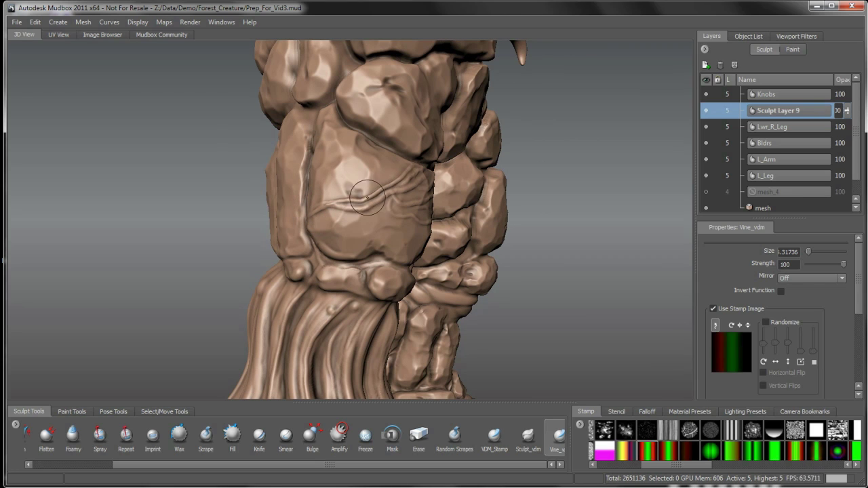
{"action": "left_click_drag", "start_coordinate": [411, 170], "coordinate": [413, 180], "text": "alt"}
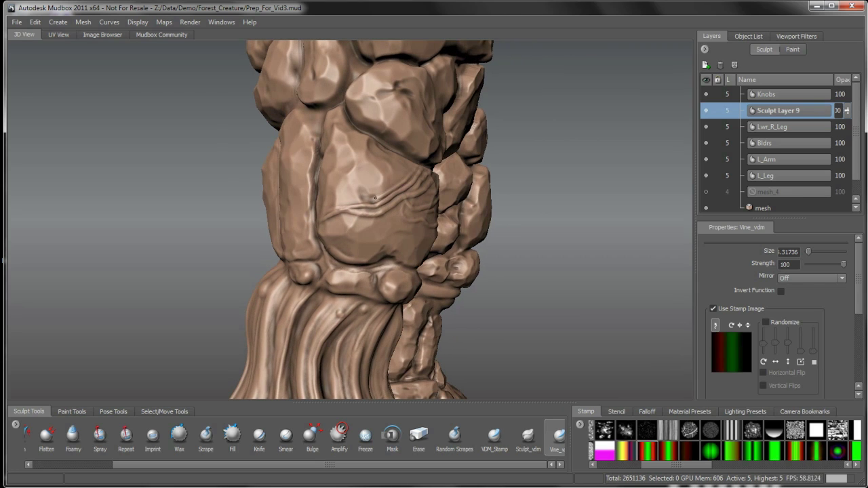
{"action": "left_click_drag", "start_coordinate": [314, 215], "coordinate": [276, 231], "text": "alt"}
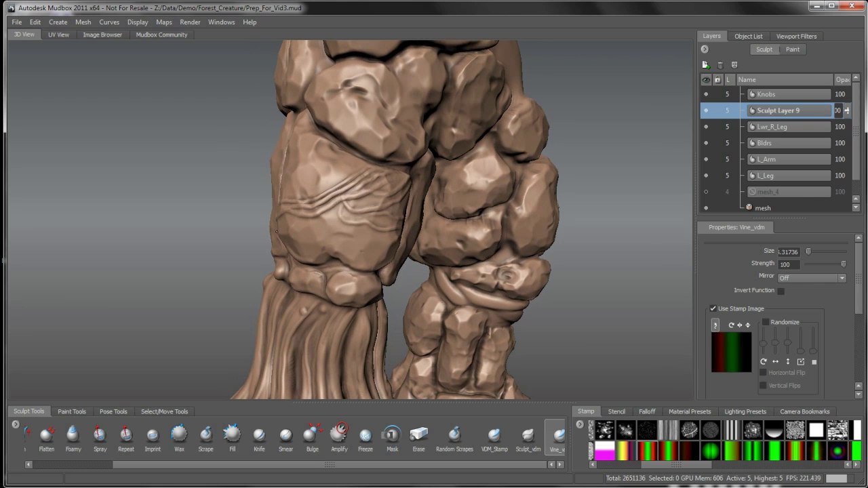
{"action": "left_click_drag", "start_coordinate": [324, 202], "coordinate": [373, 169], "text": "alt"}
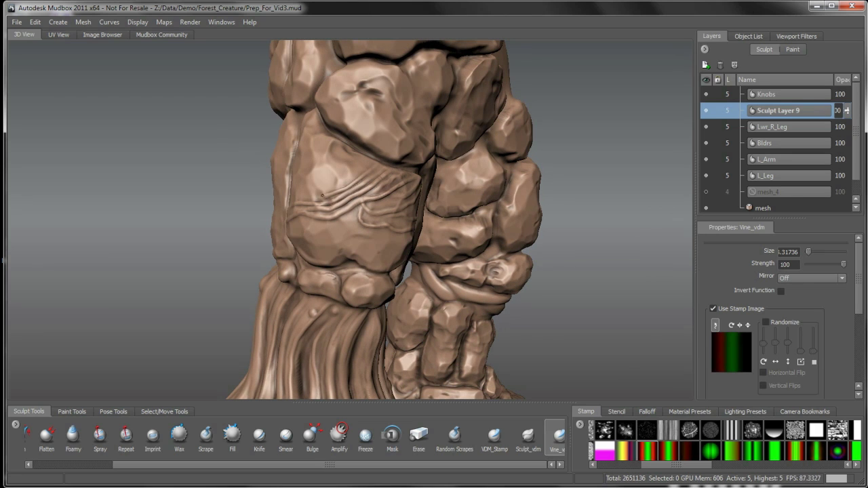
Add a curved vine across the lower part of the narrow outer knee boulder and another in the gap above it
{"action": "left_click_drag", "start_coordinate": [275, 207], "coordinate": [353, 239], "text": "alt"}
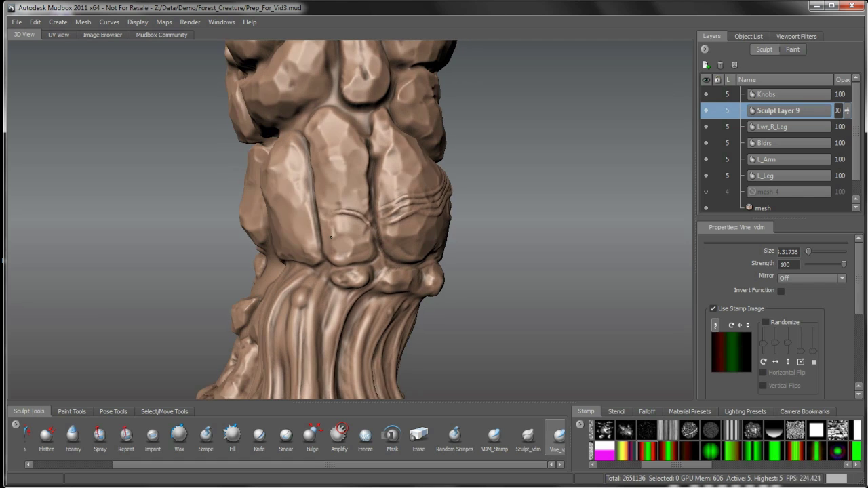
{"action": "left_click_drag", "start_coordinate": [331, 236], "coordinate": [346, 212], "text": "alt"}
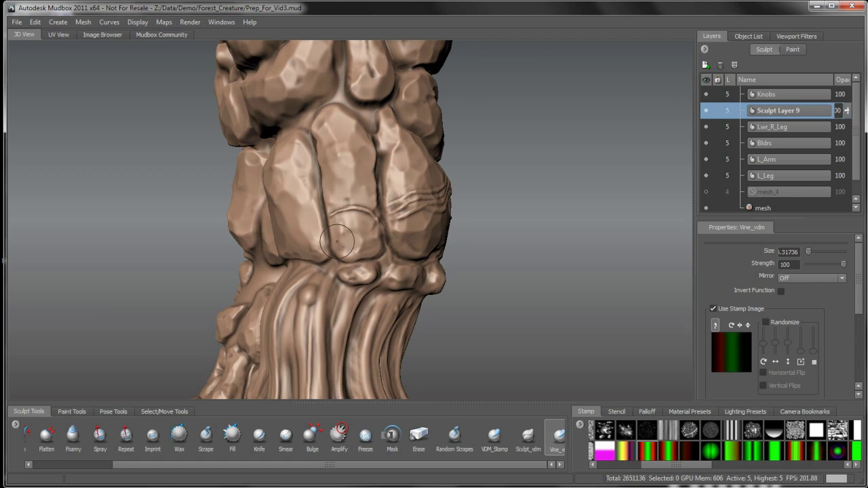
{"action": "mouse_move", "coordinate": [337, 242]}
{"action": "left_mouse_down", "text": "alt"}
{"action": "mouse_move", "coordinate": [317, 286]}
{"action": "mouse_move", "coordinate": [326, 281]}
{"action": "mouse_move", "coordinate": [325, 129]}
{"action": "left_mouse_up", "text": "alt"}
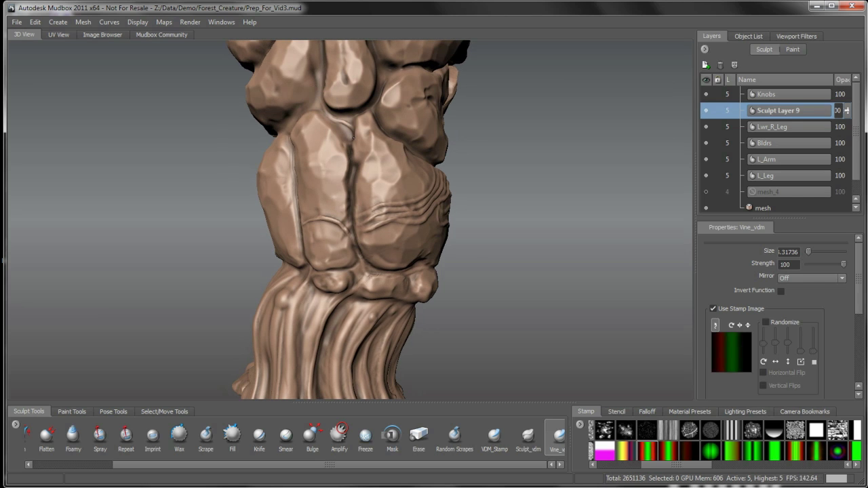
{"action": "mouse_move", "coordinate": [341, 188]}
{"action": "left_mouse_down", "text": "alt"}
{"action": "mouse_move", "coordinate": [272, 195]}
{"action": "mouse_move", "coordinate": [329, 236]}
{"action": "left_mouse_up", "text": "alt"}
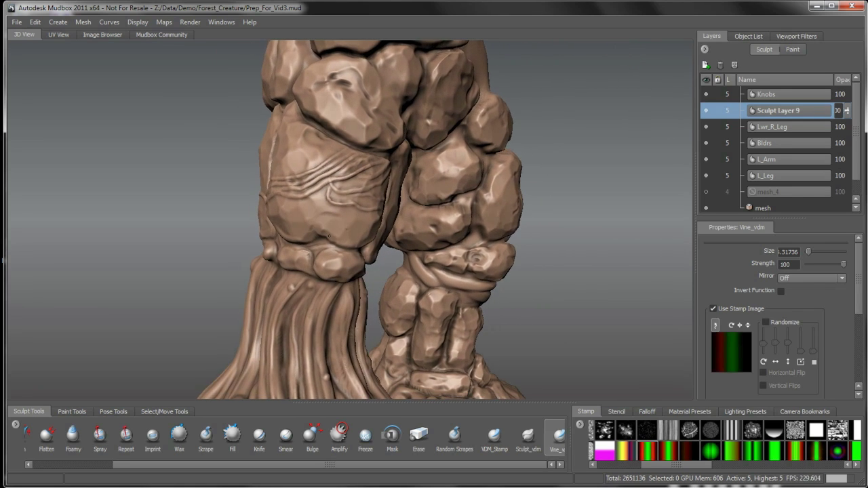
Build up the surface around the vine strands on the root leg's knee boulder with the Wax brush
{"action": "left_click", "coordinate": [179, 435]}
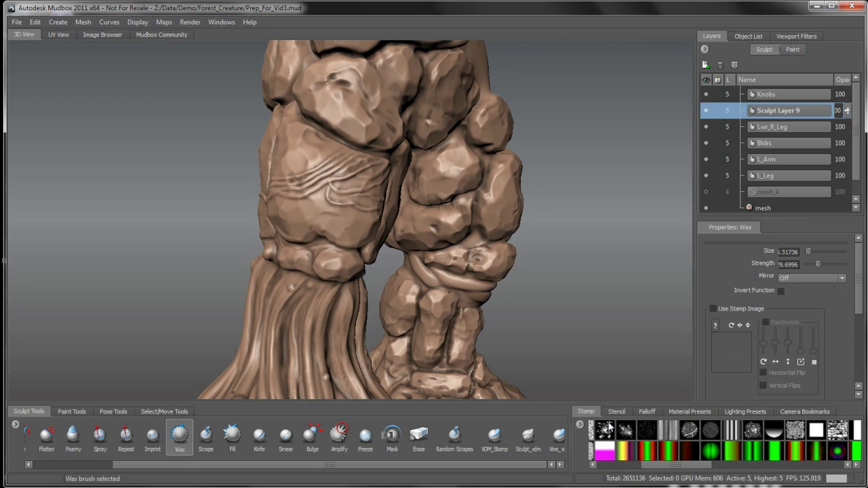
{"action": "left_click", "coordinate": [644, 412]}
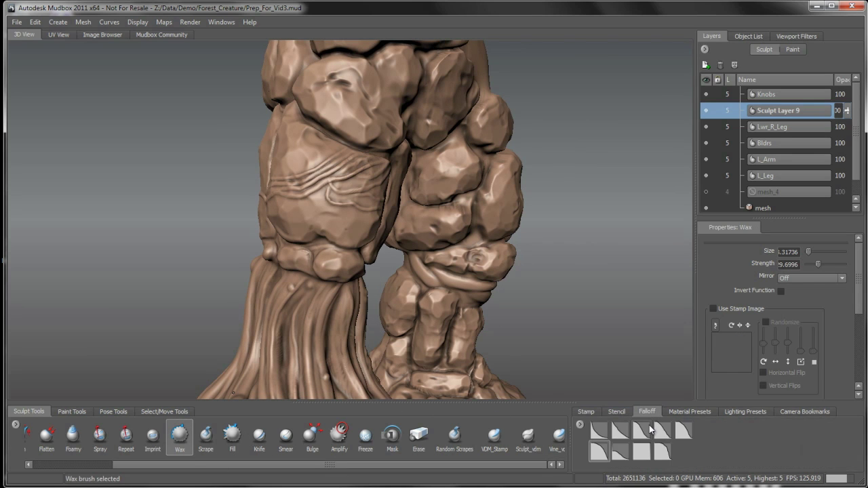
{"action": "mouse_move", "coordinate": [384, 275]}
{"action": "left_mouse_down", "text": "alt"}
{"action": "mouse_move", "coordinate": [362, 198]}
{"action": "mouse_move", "coordinate": [405, 178]}
{"action": "left_mouse_up", "text": "alt"}
{"action": "key", "text": "b"}
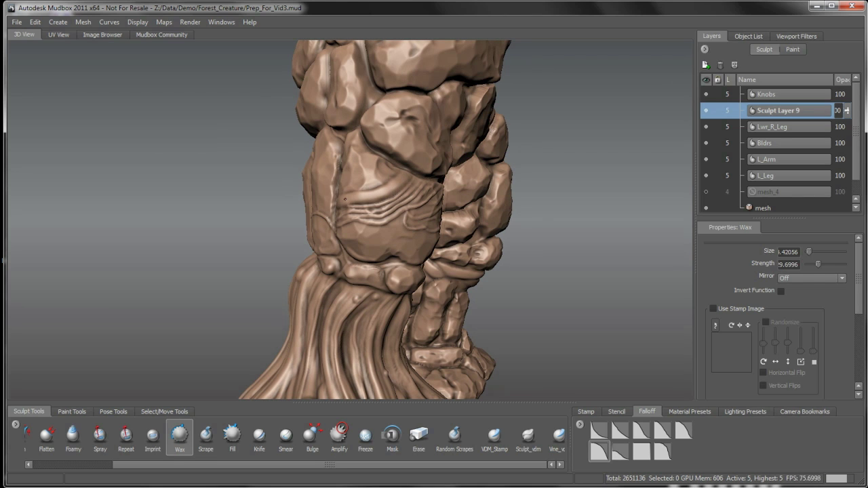
{"action": "mouse_move", "coordinate": [345, 199]}
{"action": "left_mouse_down", "text": "alt"}
{"action": "mouse_move", "coordinate": [396, 182]}
{"action": "mouse_move", "coordinate": [385, 183]}
{"action": "left_mouse_up", "text": "alt"}
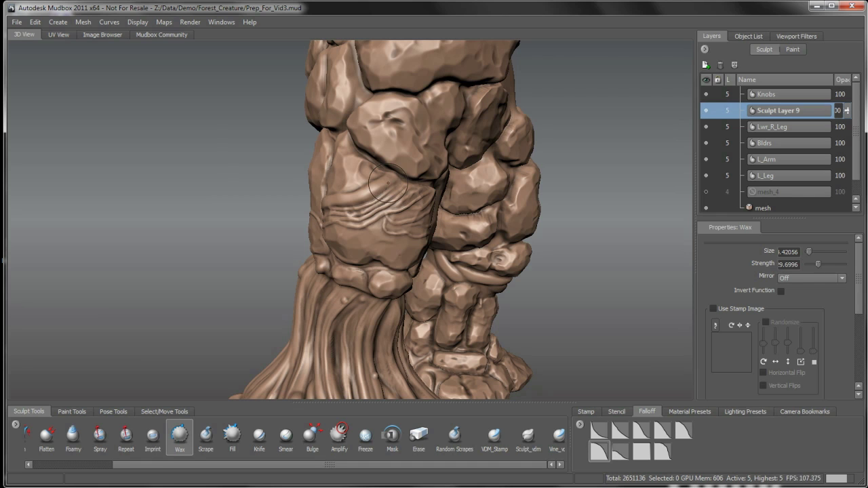
{"action": "mouse_move", "coordinate": [358, 207]}
{"action": "left_mouse_down", "text": "alt"}
{"action": "mouse_move", "coordinate": [329, 238]}
{"action": "mouse_move", "coordinate": [410, 180]}
{"action": "left_mouse_up", "text": "alt"}
Return to the Vine_vdm brush and layer more fine strands over the built-up vines on the knee boulder
{"action": "left_click", "coordinate": [556, 437]}
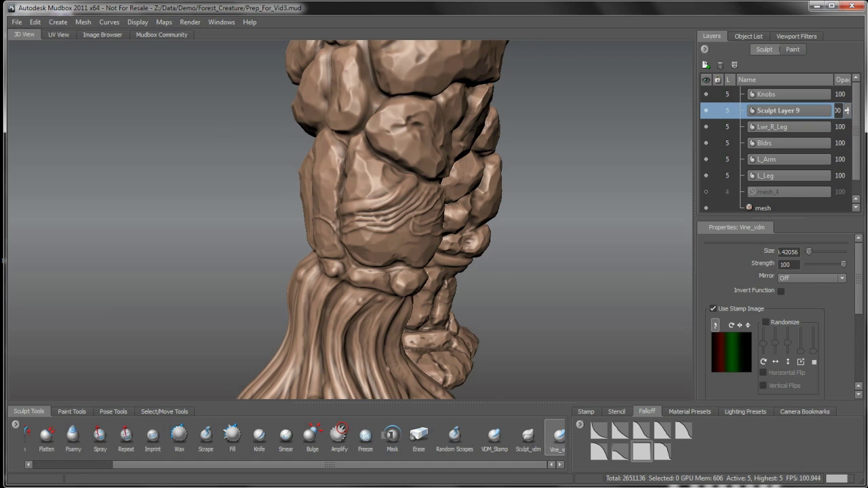
{"action": "left_click_drag", "start_coordinate": [370, 209], "coordinate": [407, 188], "text": "alt"}
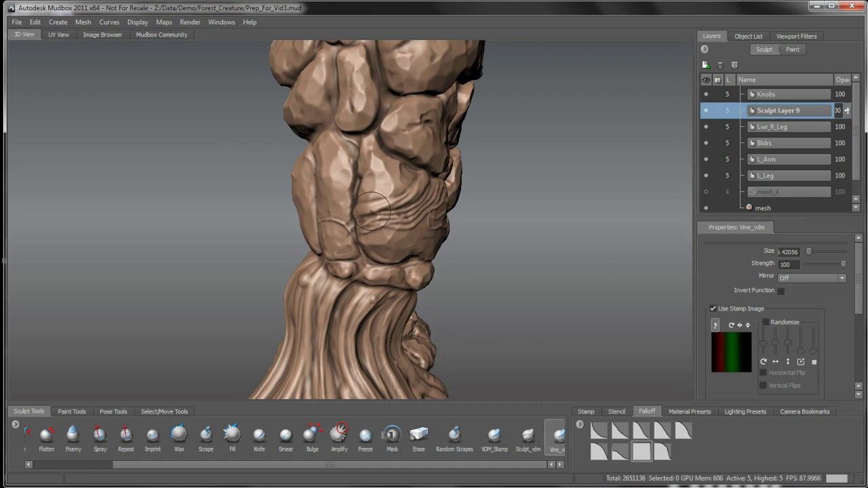
{"action": "left_click_drag", "start_coordinate": [360, 216], "coordinate": [377, 193], "text": "alt"}
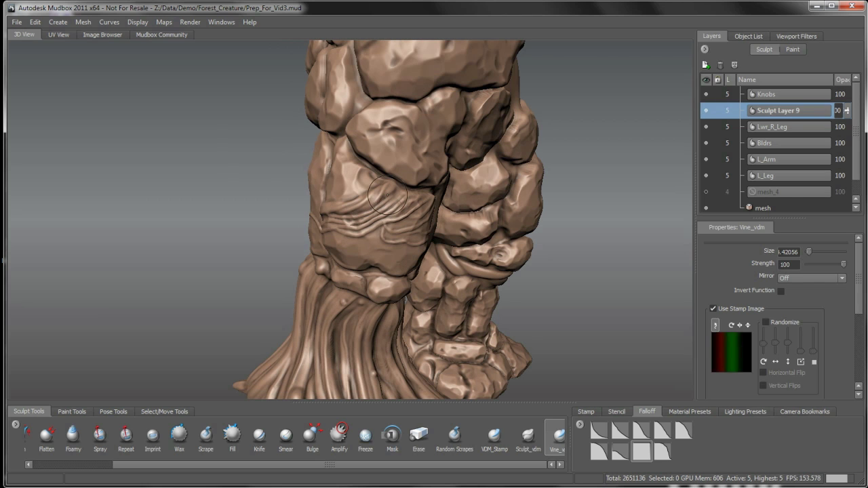
{"action": "mouse_move", "coordinate": [383, 234]}
{"action": "left_mouse_down", "text": "alt"}
{"action": "mouse_move", "coordinate": [425, 220]}
{"action": "mouse_move", "coordinate": [364, 200]}
{"action": "mouse_move", "coordinate": [343, 219]}
{"action": "mouse_move", "coordinate": [343, 235]}
{"action": "left_mouse_up", "text": "alt"}
Sculpt vine strands into the wrapped band below the stone leg's knee boulders, working around its front and inner side
{"action": "right_click_drag", "start_coordinate": [343, 235], "coordinate": [358, 254], "text": "alt"}
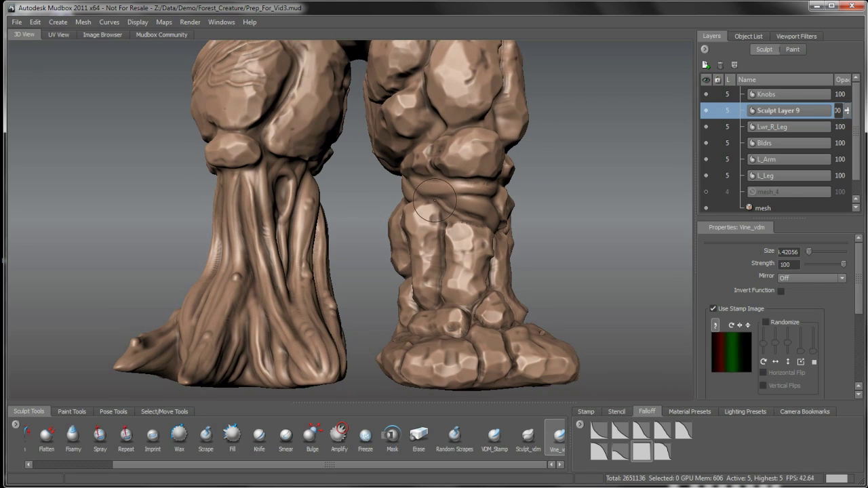
{"action": "left_click_drag", "start_coordinate": [452, 210], "coordinate": [437, 188], "text": "alt"}
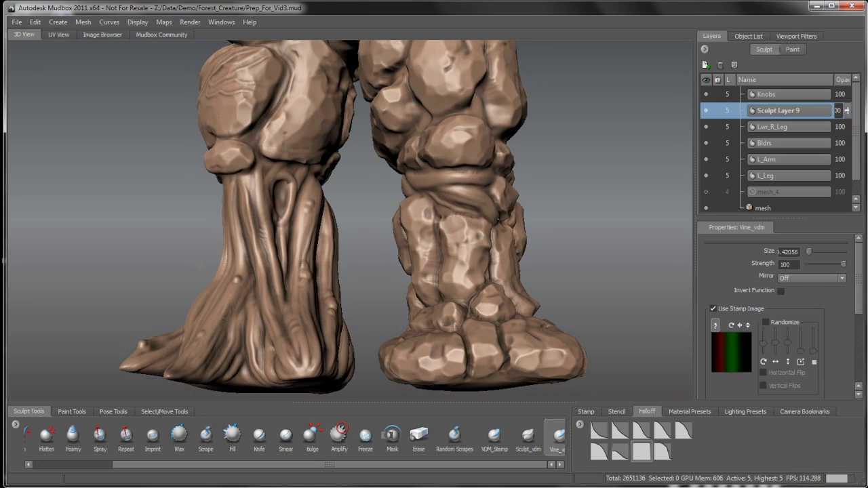
{"action": "left_click_drag", "start_coordinate": [499, 220], "coordinate": [483, 203], "text": "alt"}
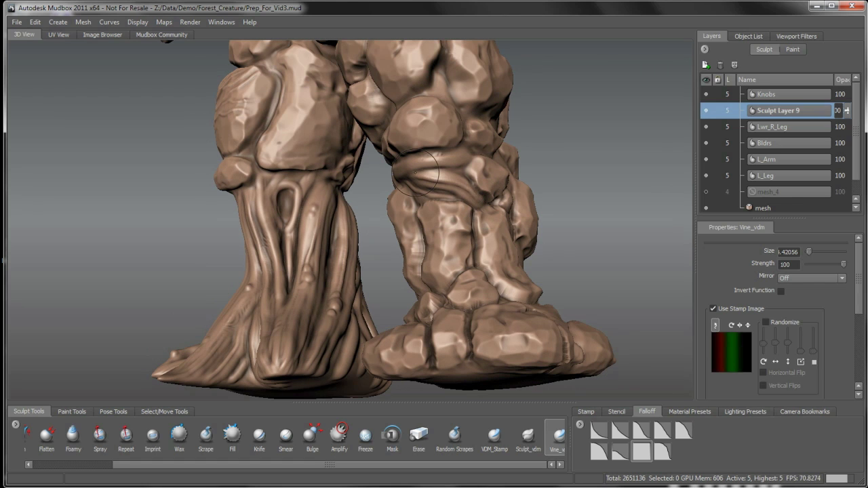
{"action": "left_click_drag", "start_coordinate": [421, 171], "coordinate": [455, 161], "text": "alt"}
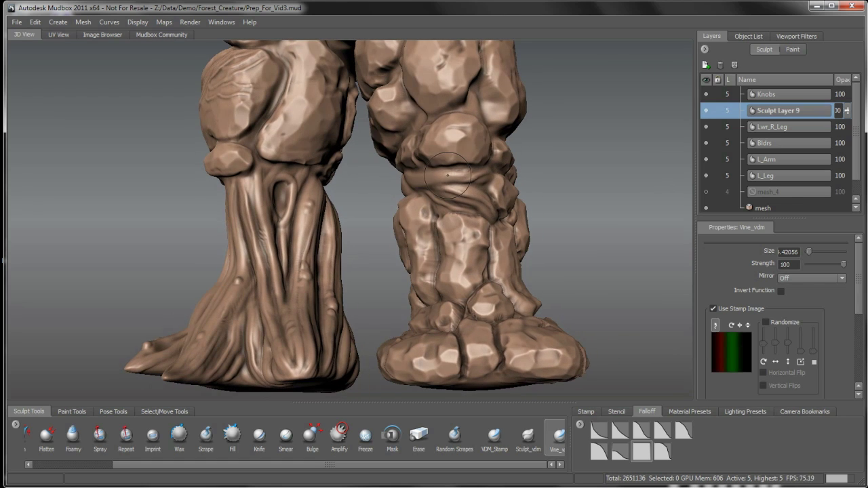
{"action": "left_click_drag", "start_coordinate": [407, 195], "coordinate": [459, 184], "text": "alt"}
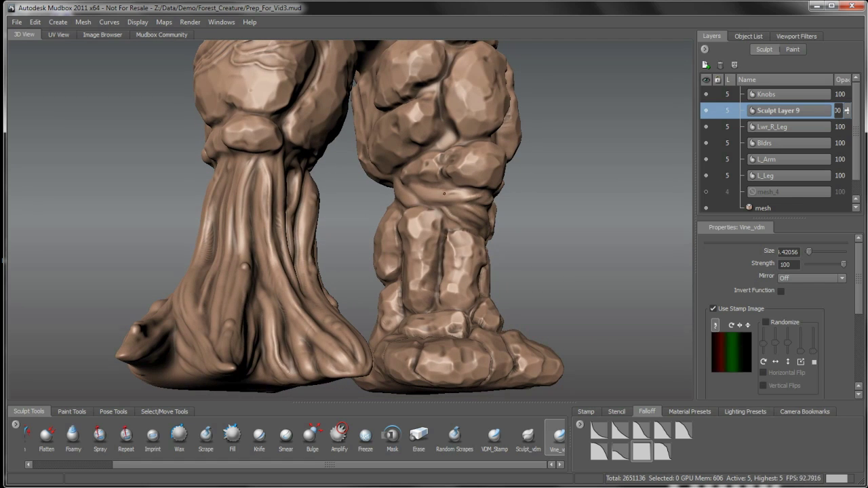
{"action": "left_click_drag", "start_coordinate": [406, 211], "coordinate": [402, 190], "text": "alt"}
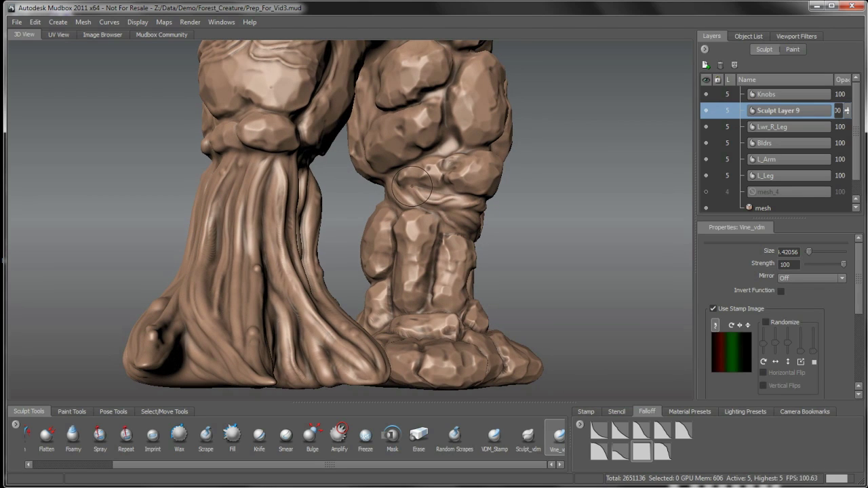
Run a vine strand along the crevice between the outer thigh boulders, down to the top of the knee boulders
{"action": "mouse_move", "coordinate": [411, 184]}
{"action": "left_mouse_down", "text": "alt"}
{"action": "mouse_move", "coordinate": [396, 202]}
{"action": "mouse_move", "coordinate": [449, 149]}
{"action": "mouse_move", "coordinate": [334, 159]}
{"action": "left_mouse_up", "text": "alt"}
{"action": "mouse_move", "coordinate": [330, 233]}
{"action": "left_mouse_down", "text": "alt"}
{"action": "mouse_move", "coordinate": [366, 161]}
{"action": "mouse_move", "coordinate": [352, 101]}
{"action": "left_mouse_up", "text": "alt"}
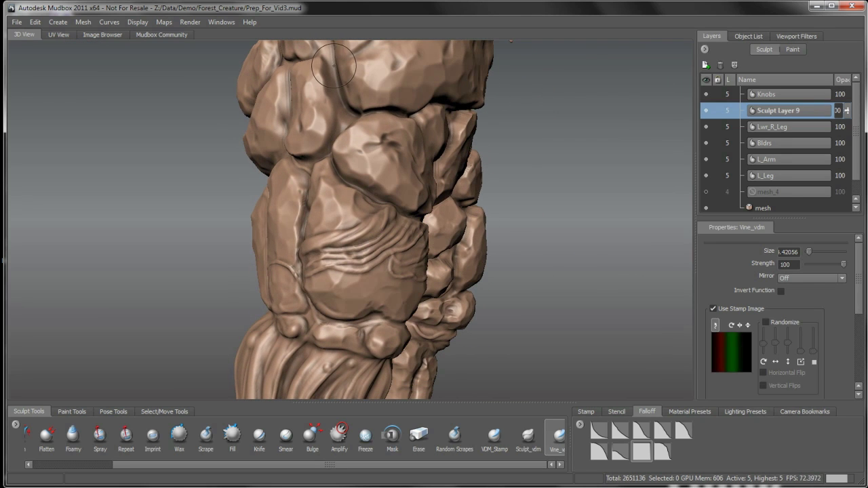
{"action": "left_click_drag", "start_coordinate": [330, 185], "coordinate": [344, 209], "text": "alt"}
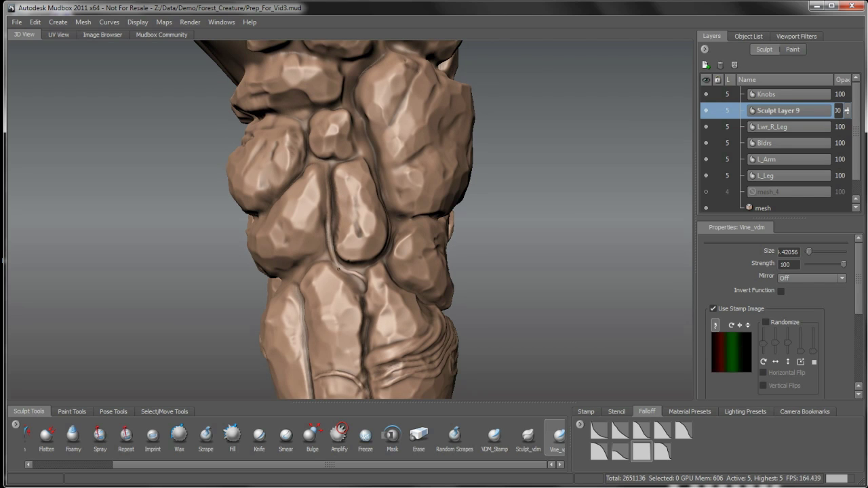
Sculpt a long vine up the side of the large belly boulder and another down between the hip boulders
{"action": "left_click_drag", "start_coordinate": [338, 269], "coordinate": [289, 251], "text": "alt"}
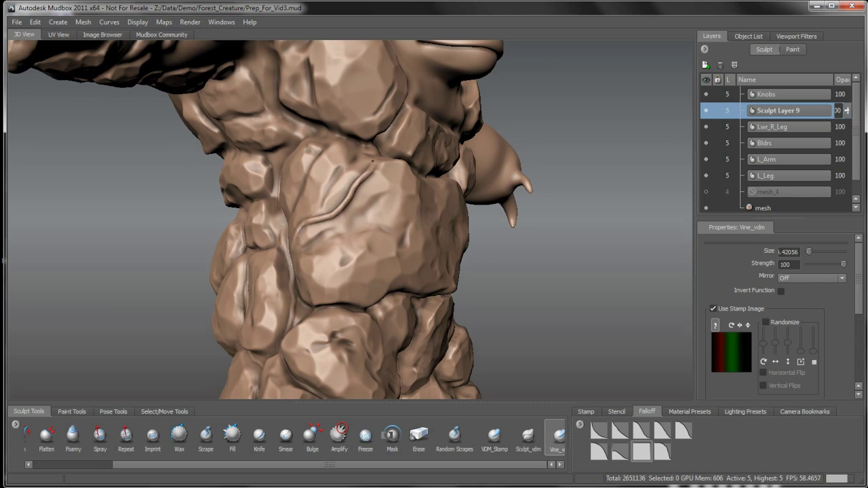
{"action": "mouse_move", "coordinate": [381, 187]}
{"action": "left_mouse_down", "text": "alt"}
{"action": "mouse_move", "coordinate": [356, 153]}
{"action": "mouse_move", "coordinate": [322, 176]}
{"action": "left_mouse_up", "text": "alt"}
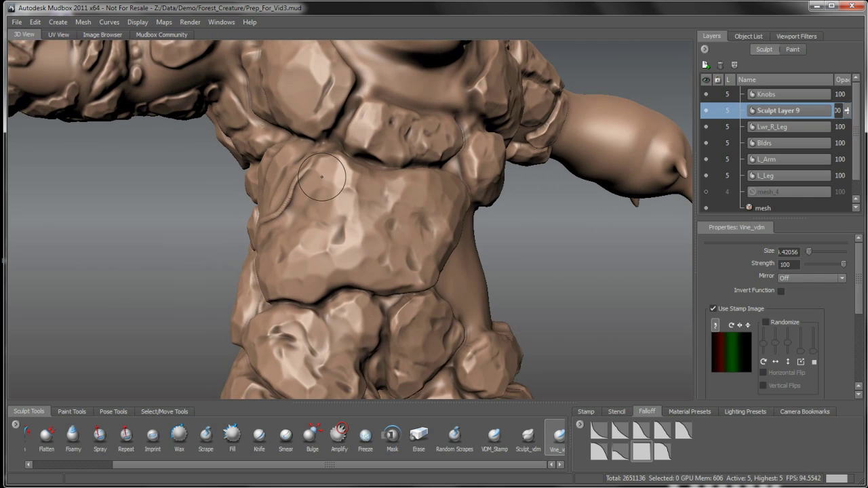
{"action": "left_click_drag", "start_coordinate": [359, 237], "coordinate": [323, 197], "text": "alt"}
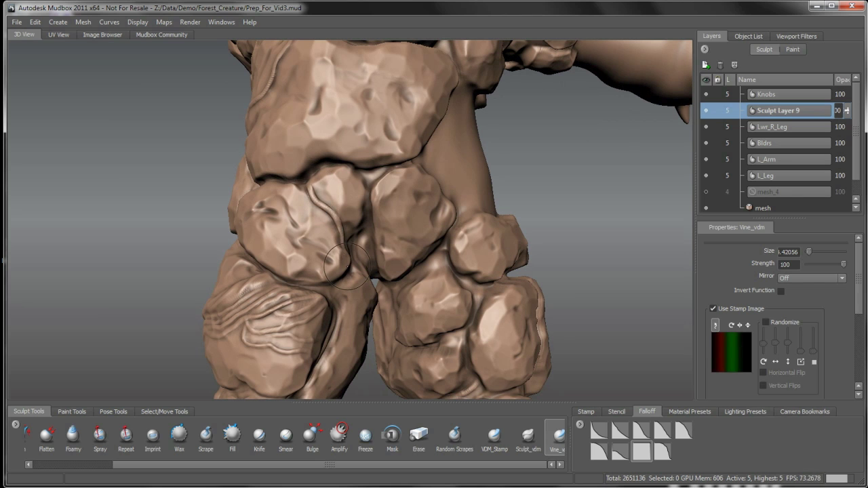